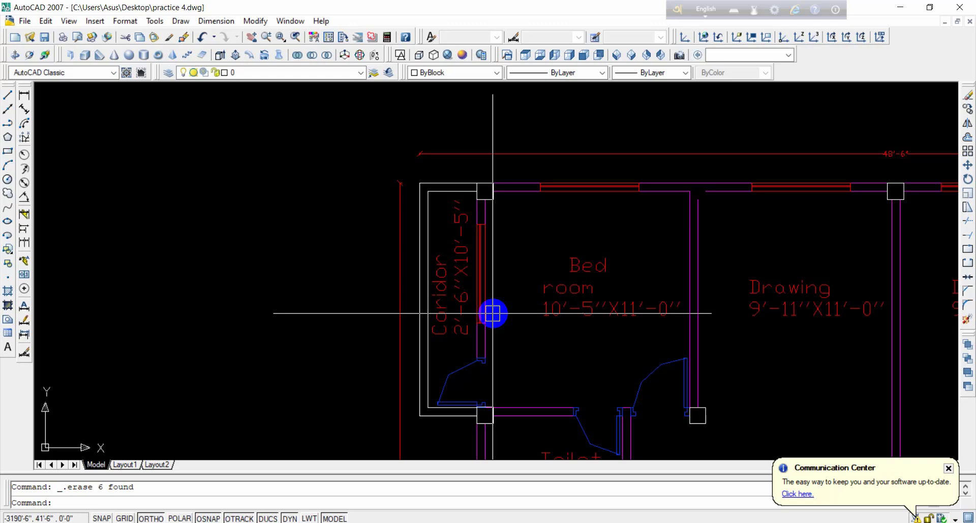
{"action": "left_click", "coordinate": [461, 239]}
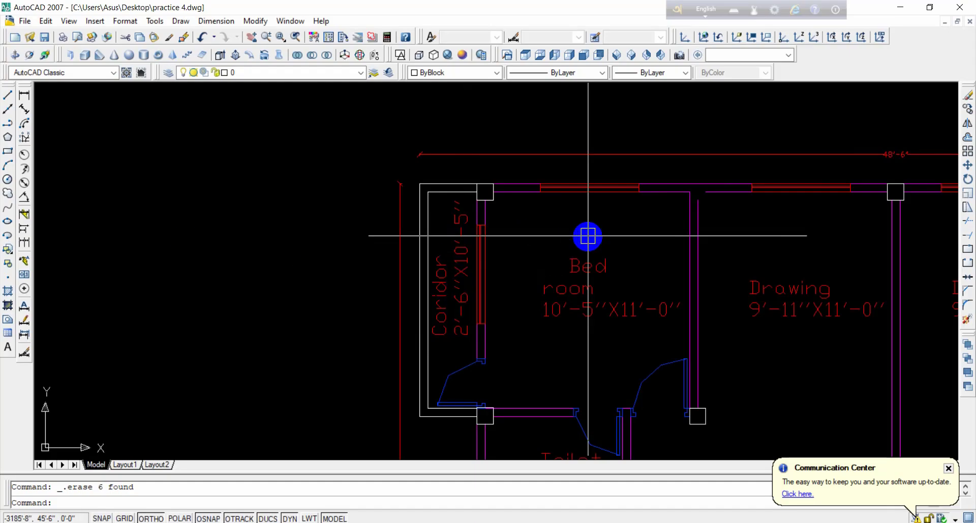
{"action": "key", "text": "Return"}
{"action": "scroll", "coordinate": [471, 187], "scroll_direction": "up", "scroll_amount": 3}
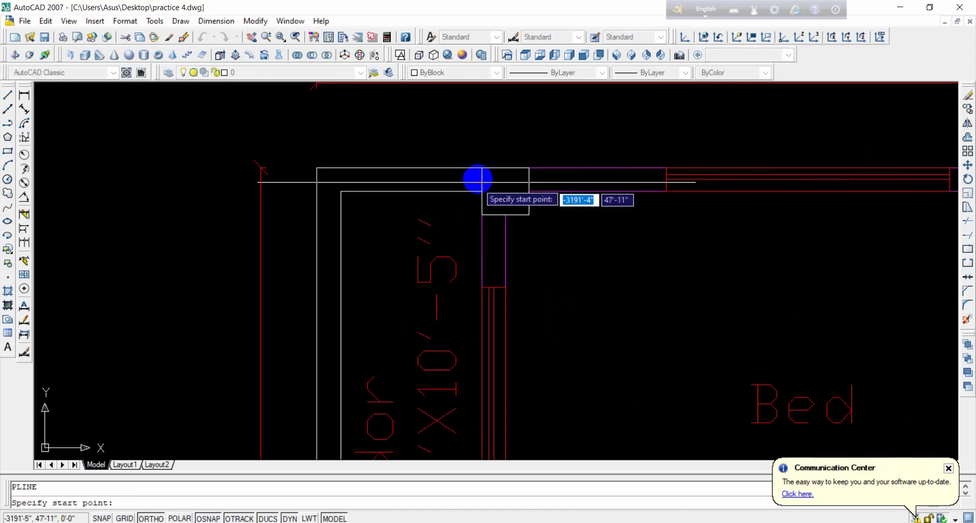
{"action": "scroll", "coordinate": [477, 179], "scroll_direction": "down", "scroll_amount": 2}
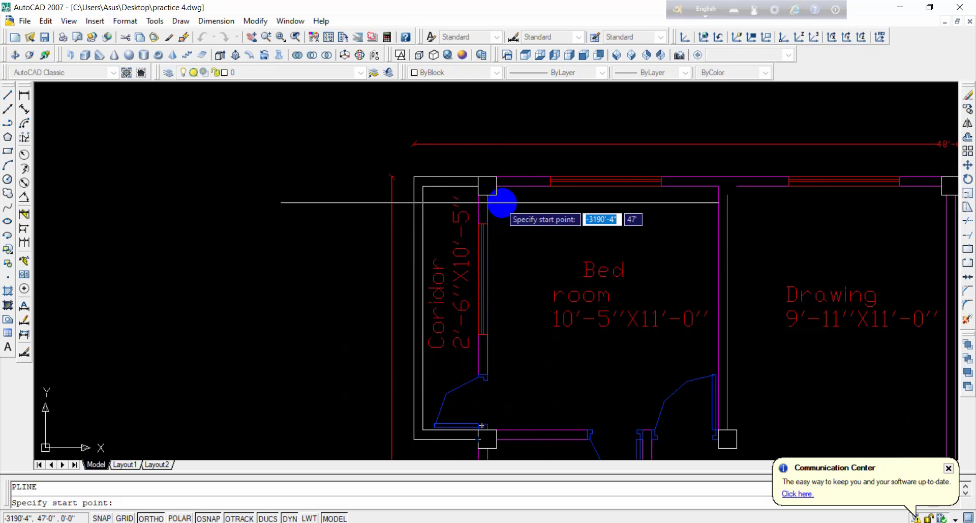
{"action": "scroll", "coordinate": [496, 196], "scroll_direction": "up", "scroll_amount": 5}
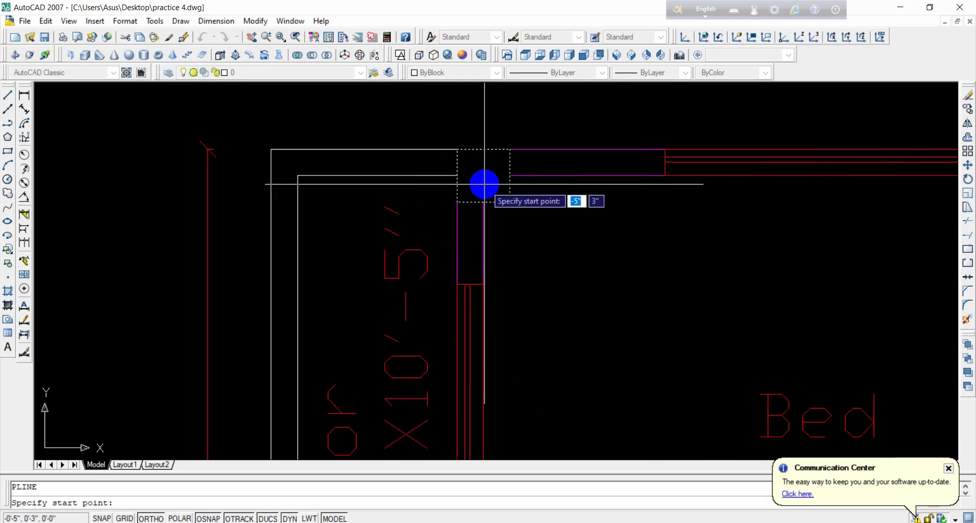
{"action": "left_click", "coordinate": [457, 162]}
{"action": "key", "text": "Return"}
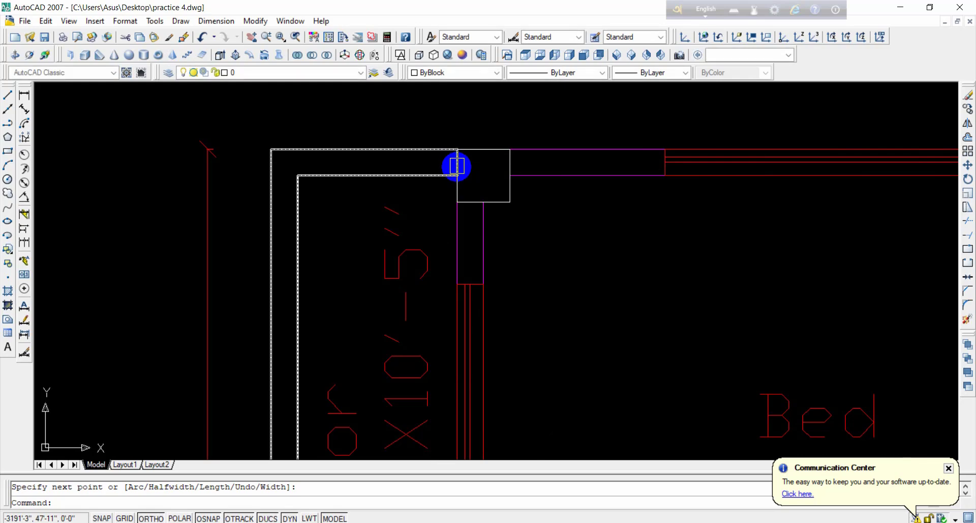
Draw a polyline along the centreline of the corridor's outer wall, from the upper column around to the lower column.
{"action": "key", "text": "Return"}
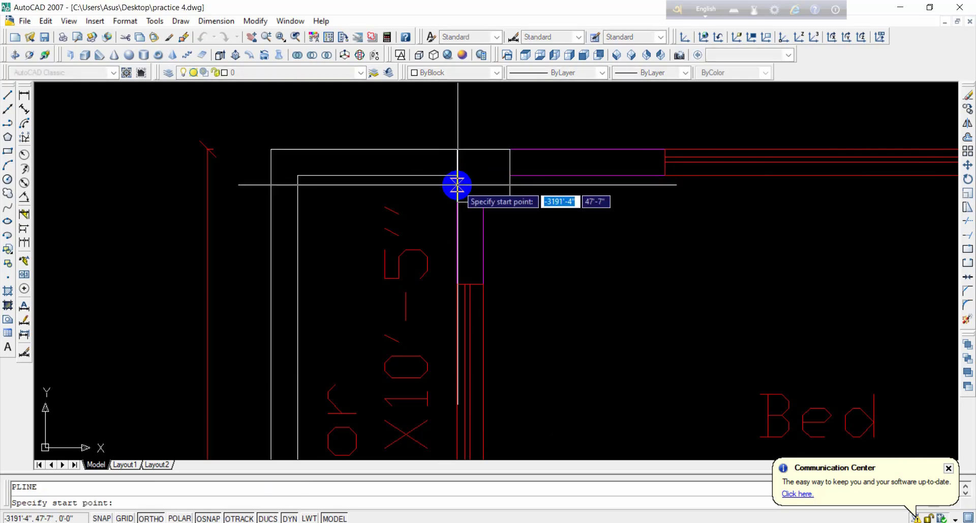
{"action": "left_click", "coordinate": [458, 162]}
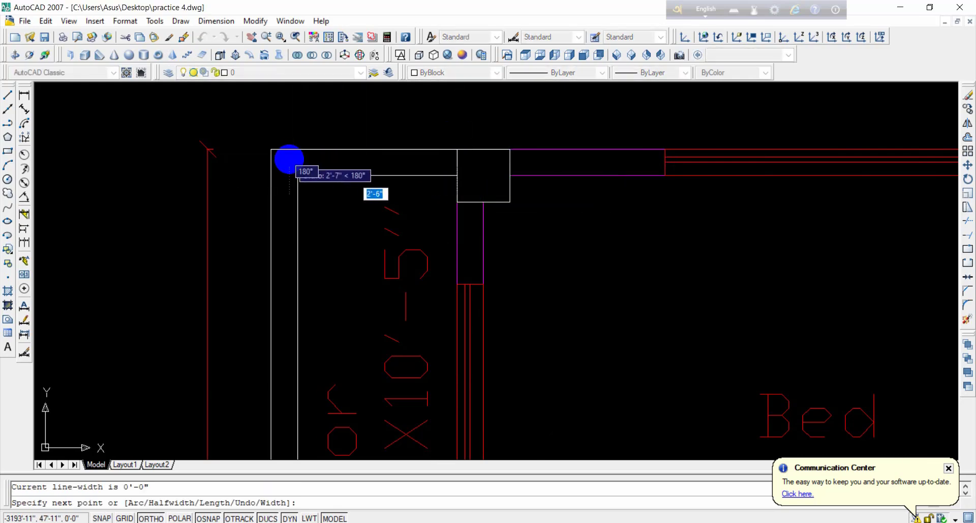
{"action": "left_click", "coordinate": [285, 161]}
{"action": "middle_click_drag", "start_coordinate": [296, 300], "coordinate": [298, 193]}
{"action": "mouse_move", "coordinate": [292, 345]}
{"action": "middle_mouse_down"}
{"action": "mouse_move", "coordinate": [297, 183]}
{"action": "mouse_move", "coordinate": [331, 139]}
{"action": "middle_mouse_up"}
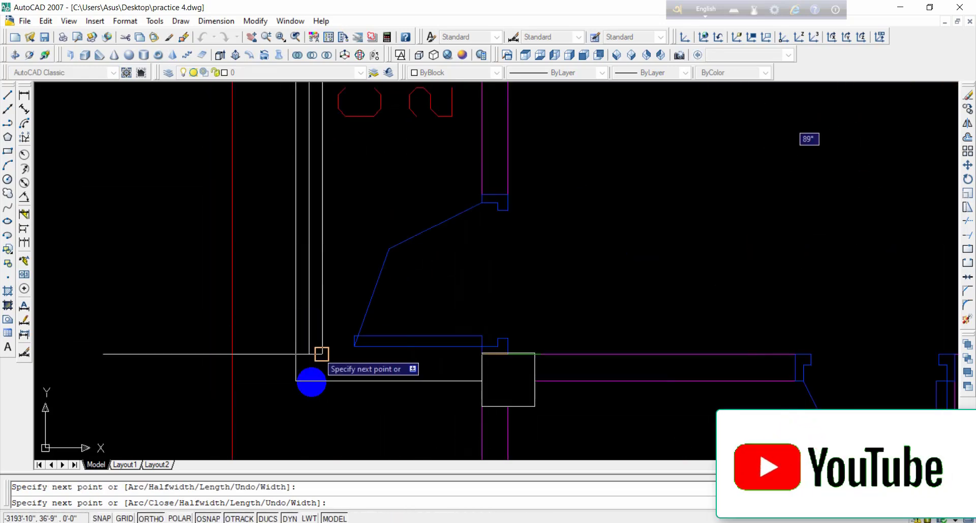
{"action": "scroll", "coordinate": [307, 369], "scroll_direction": "up", "scroll_amount": 2}
{"action": "left_click", "coordinate": [308, 362]}
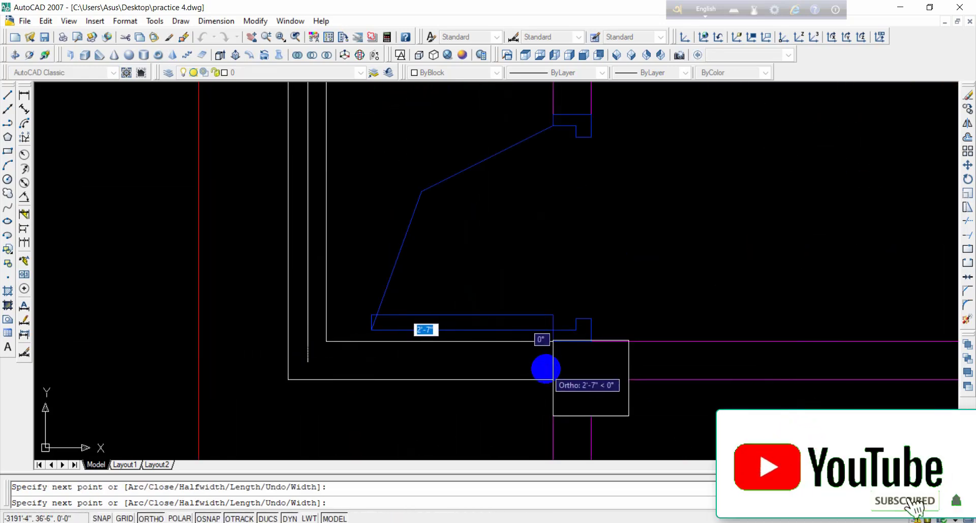
{"action": "right_click", "coordinate": [550, 364]}
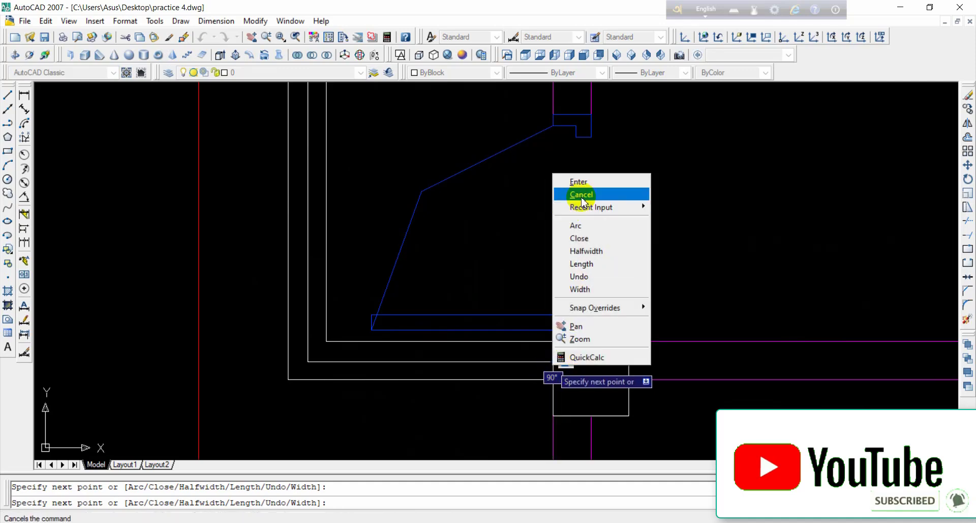
{"action": "left_click", "coordinate": [578, 243]}
Try to move the corridor's outer wall outline away from the plan.
{"action": "left_click", "coordinate": [509, 341]}
{"action": "type", "text": "m"}
{"action": "key", "text": "Return"}
{"action": "left_click", "coordinate": [519, 343]}
{"action": "scroll", "coordinate": [402, 343], "scroll_direction": "down", "scroll_amount": 5}
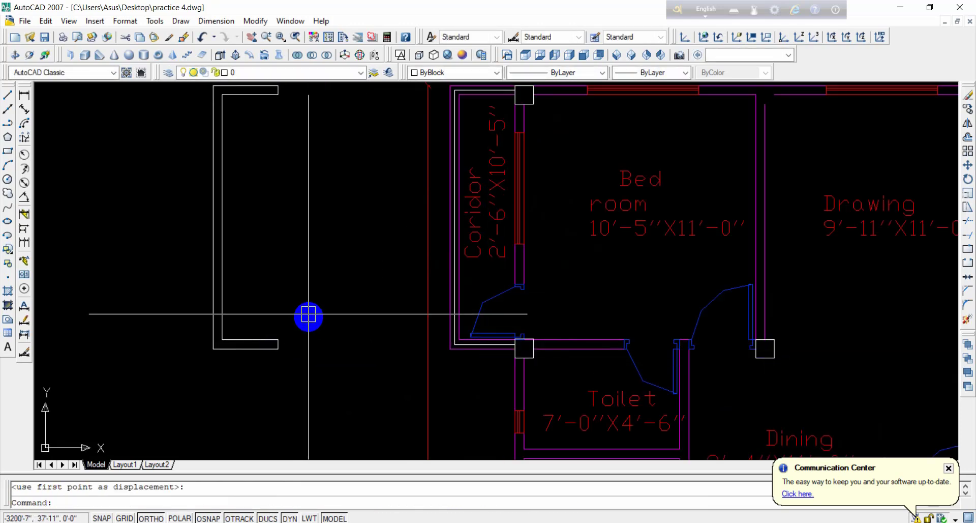
Move the corridor wall's centreline polyline horizontally into the empty space left of the plan.
{"action": "scroll", "coordinate": [314, 319], "scroll_direction": "up", "scroll_amount": 6}
{"action": "left_click", "coordinate": [328, 361]}
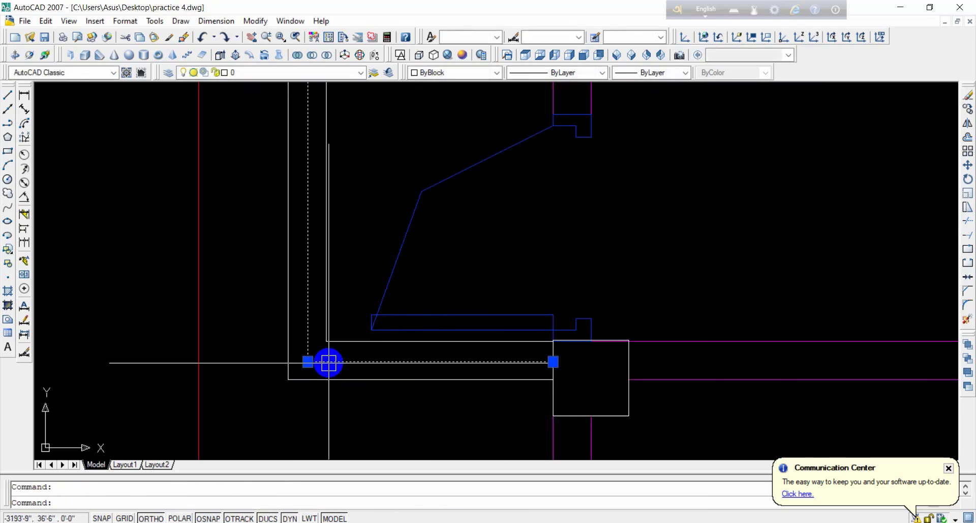
{"action": "key", "text": "Return"}
{"action": "left_click", "coordinate": [331, 370]}
{"action": "scroll", "coordinate": [436, 363], "scroll_direction": "down", "scroll_amount": 5}
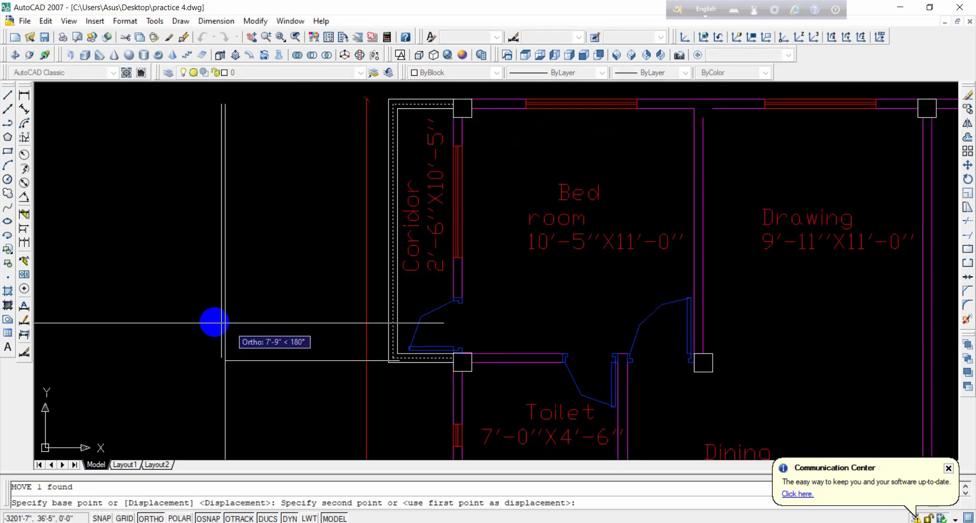
{"action": "scroll", "coordinate": [235, 325], "scroll_direction": "up", "scroll_amount": 3}
{"action": "middle_click_drag", "start_coordinate": [251, 329], "coordinate": [469, 319]}
{"action": "scroll", "coordinate": [472, 306], "scroll_direction": "down", "scroll_amount": 6}
{"action": "left_click", "coordinate": [493, 372]}
Move the separated centreline polyline farther left, well clear of the floor plan.
{"action": "left_click", "coordinate": [416, 189]}
{"action": "key", "text": "Return"}
{"action": "left_click", "coordinate": [407, 206]}
{"action": "left_click", "coordinate": [257, 237]}
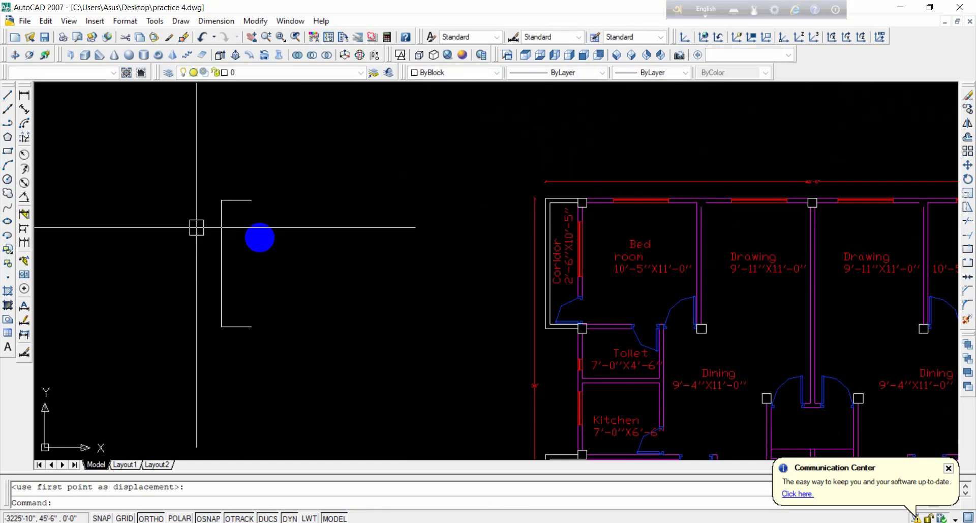
Draw a 1" by 1" rectangle just inside the upper-left corner of the centreline polyline.
{"action": "scroll", "coordinate": [230, 252], "scroll_direction": "up", "scroll_amount": 3}
{"action": "middle_click_drag", "start_coordinate": [230, 252], "coordinate": [474, 263]}
{"action": "scroll", "coordinate": [475, 168], "scroll_direction": "up", "scroll_amount": 2}
{"action": "middle_click_drag", "start_coordinate": [475, 168], "coordinate": [520, 235]}
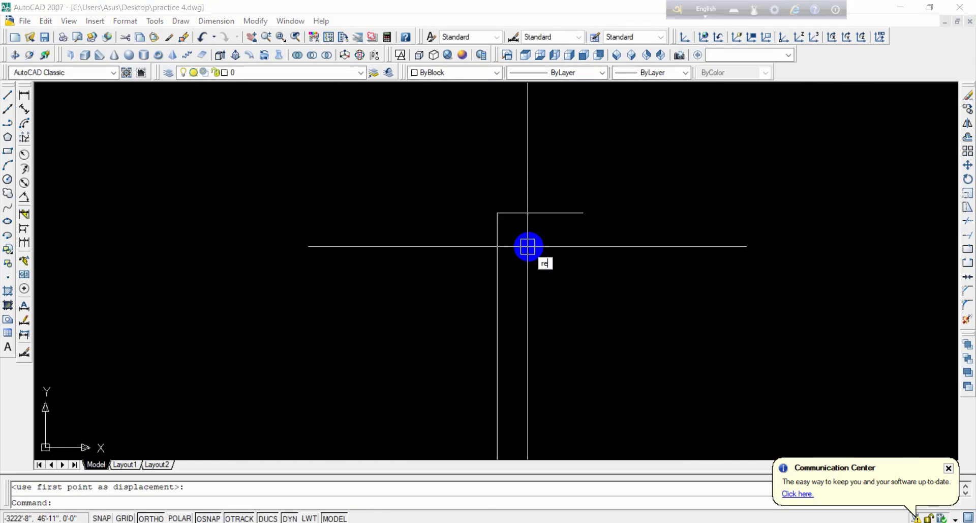
{"action": "key", "text": "Return"}
{"action": "left_click", "coordinate": [524, 223]}
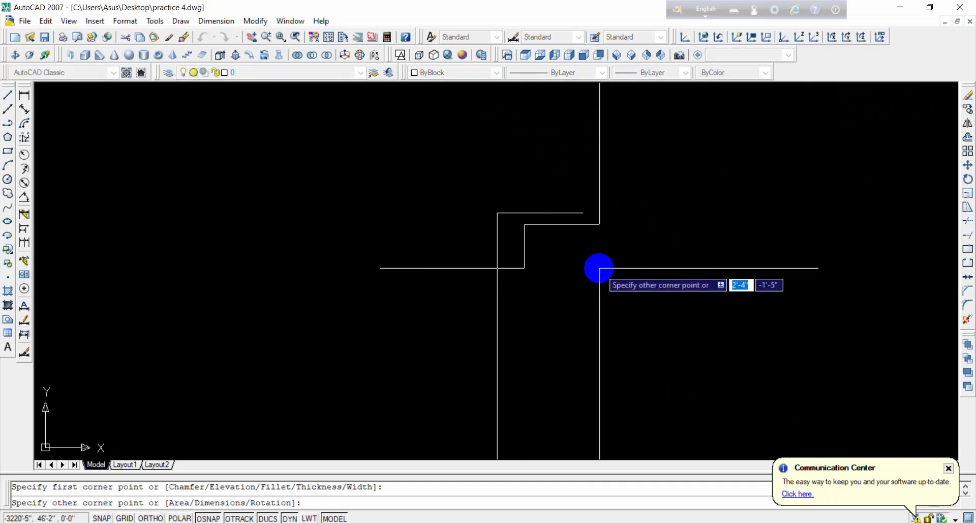
{"action": "type", "text": "1,1"}
{"action": "key", "text": "Return"}
Move the small square by its bottom-edge midpoint onto the polyline's lower-left corner, with Ortho off.
{"action": "scroll", "coordinate": [514, 244], "scroll_direction": "up", "scroll_amount": 6}
{"action": "left_click", "coordinate": [559, 186]}
{"action": "type", "text": "m"}
{"action": "key", "text": "Return"}
{"action": "scroll", "coordinate": [584, 277], "scroll_direction": "up", "scroll_amount": 5}
{"action": "middle_click_drag", "start_coordinate": [533, 171], "coordinate": [552, 258]}
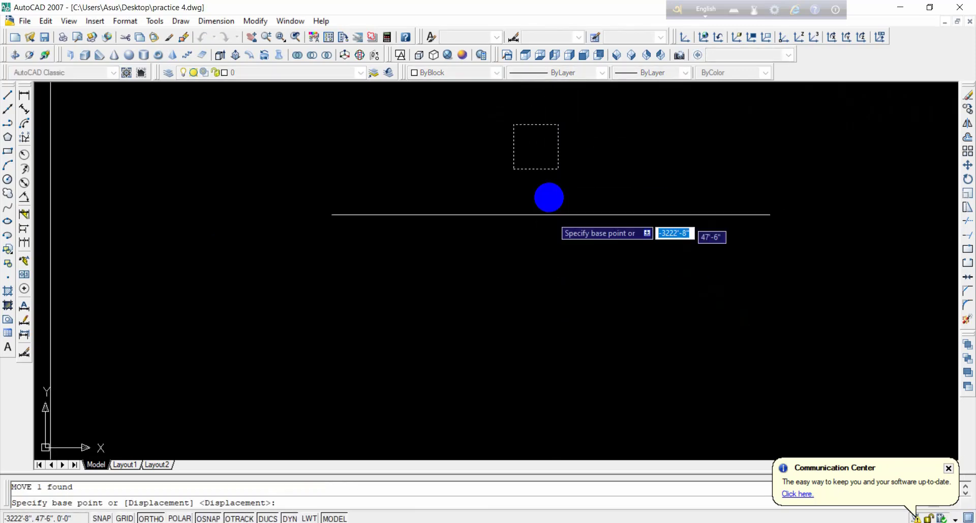
{"action": "left_click", "coordinate": [535, 169]}
{"action": "scroll", "coordinate": [537, 126], "scroll_direction": "down", "scroll_amount": 4}
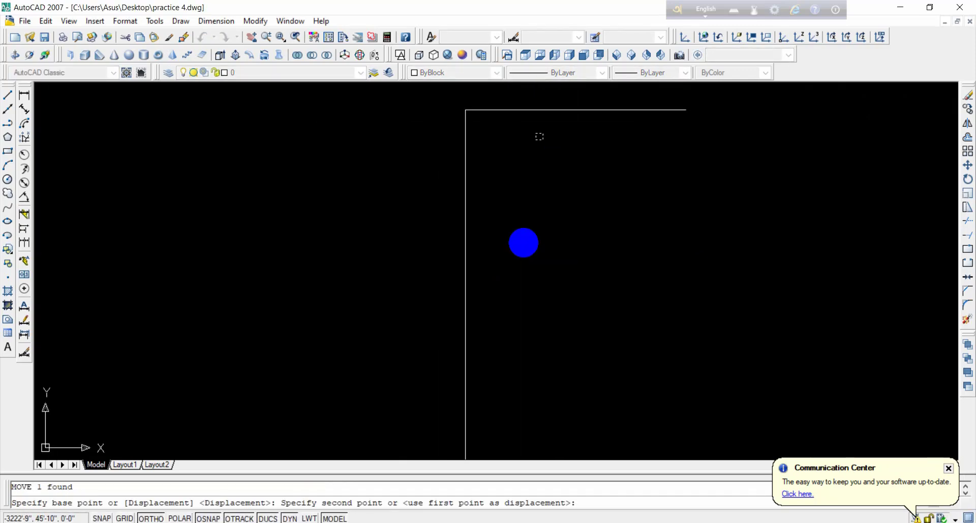
{"action": "key", "text": "F8"}
{"action": "middle_click_drag", "start_coordinate": [500, 331], "coordinate": [551, 166]}
{"action": "scroll", "coordinate": [551, 166], "scroll_direction": "down", "scroll_amount": 2}
{"action": "middle_click_drag", "start_coordinate": [532, 420], "coordinate": [528, 253]}
{"action": "scroll", "coordinate": [529, 275], "scroll_direction": "up", "scroll_amount": 6}
{"action": "left_click", "coordinate": [507, 309]}
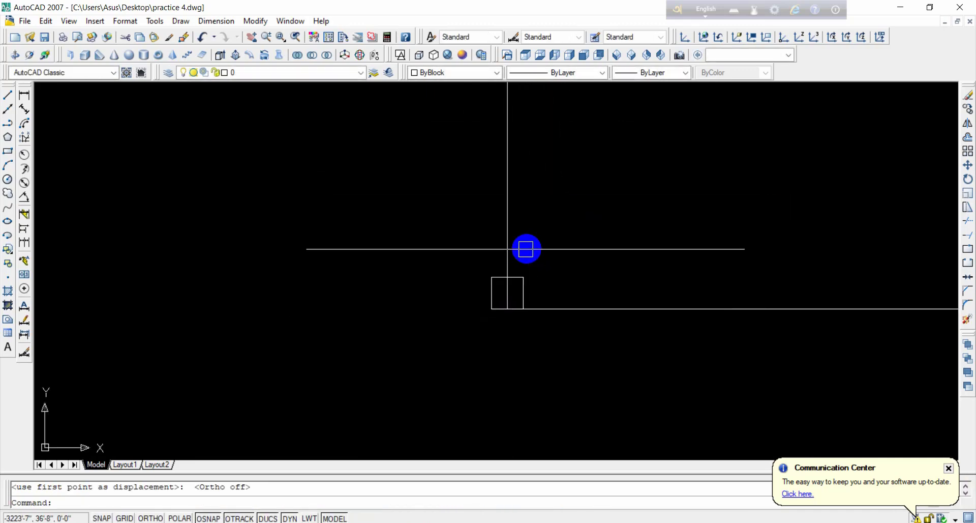
Array the small square upward along the polyline's vertical segment as a rectangular array of 30 rows and 1 column.
{"action": "left_click", "coordinate": [525, 279]}
{"action": "scroll", "coordinate": [524, 283], "scroll_direction": "down", "scroll_amount": 3}
{"action": "middle_click_drag", "start_coordinate": [519, 302], "coordinate": [525, 382]}
{"action": "scroll", "coordinate": [540, 130], "scroll_direction": "down", "scroll_amount": 2}
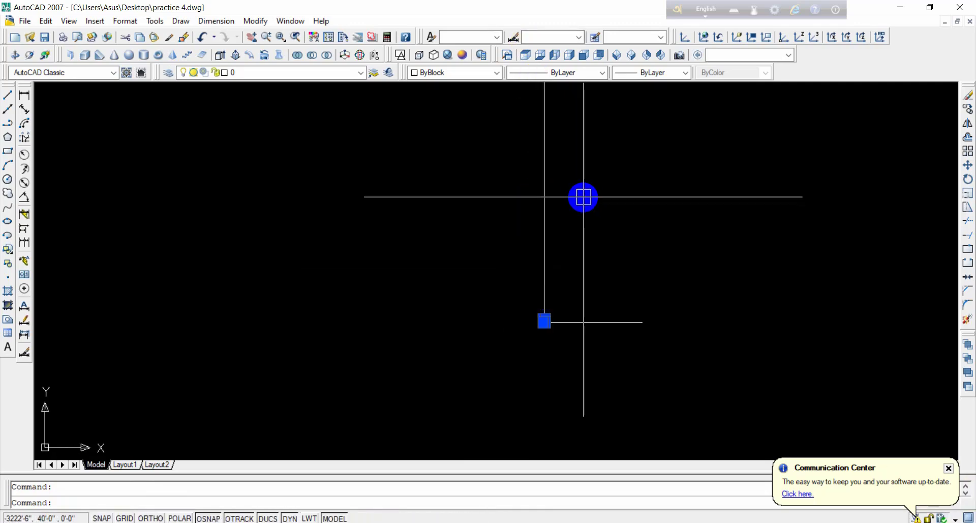
{"action": "type", "text": "r"}
{"action": "key", "text": "Return"}
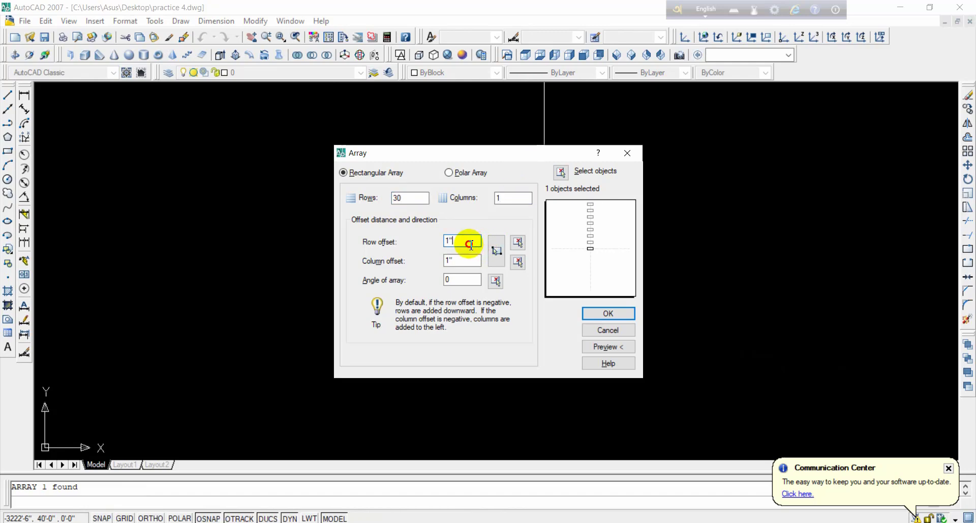
{"action": "left_click", "coordinate": [562, 172]}
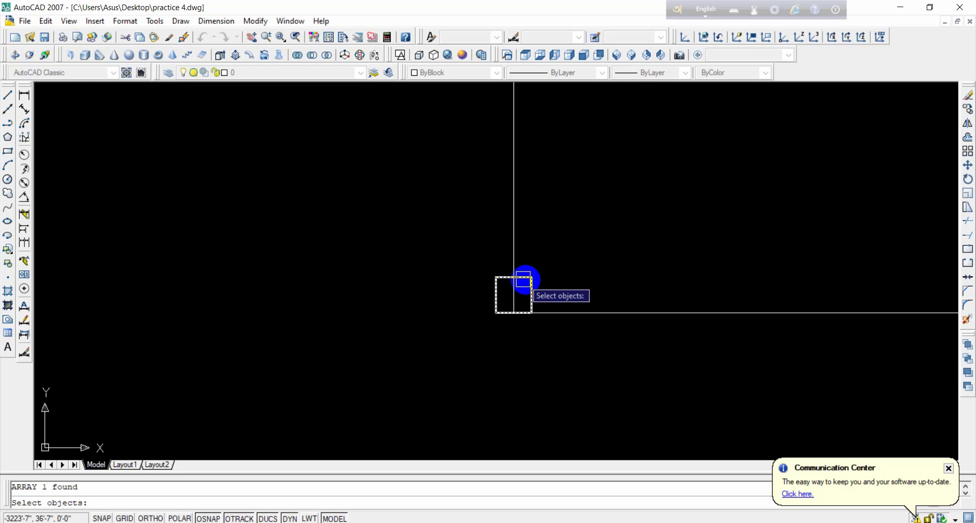
{"action": "right_click", "coordinate": [528, 279]}
{"action": "left_click", "coordinate": [604, 350]}
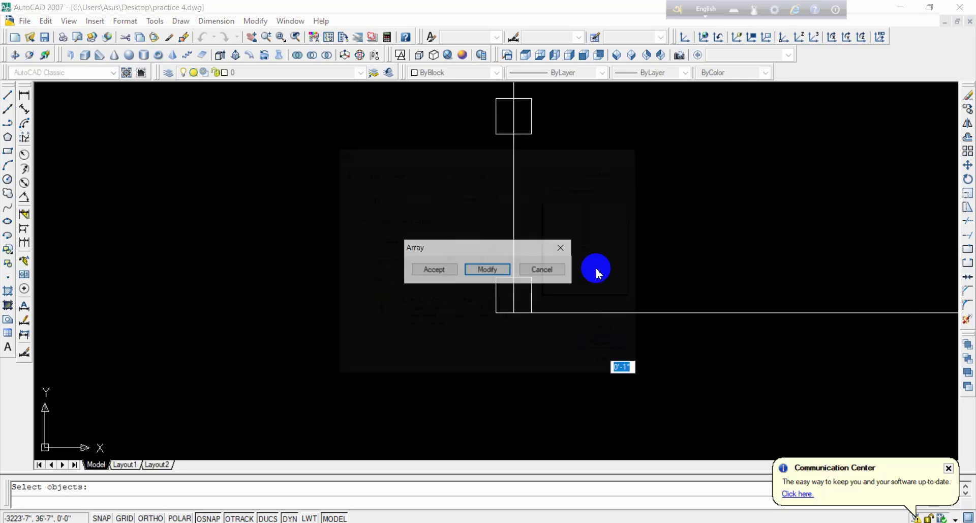
{"action": "left_click", "coordinate": [433, 270]}
Delete the surplus arrayed square directly above the polyline's upper-left corner.
{"action": "scroll", "coordinate": [510, 293], "scroll_direction": "down", "scroll_amount": 3}
{"action": "middle_click_drag", "start_coordinate": [509, 294], "coordinate": [512, 402]}
{"action": "scroll", "coordinate": [507, 253], "scroll_direction": "down", "scroll_amount": 4}
{"action": "middle_click_drag", "start_coordinate": [510, 97], "coordinate": [538, 315]}
{"action": "scroll", "coordinate": [534, 227], "scroll_direction": "up", "scroll_amount": 4}
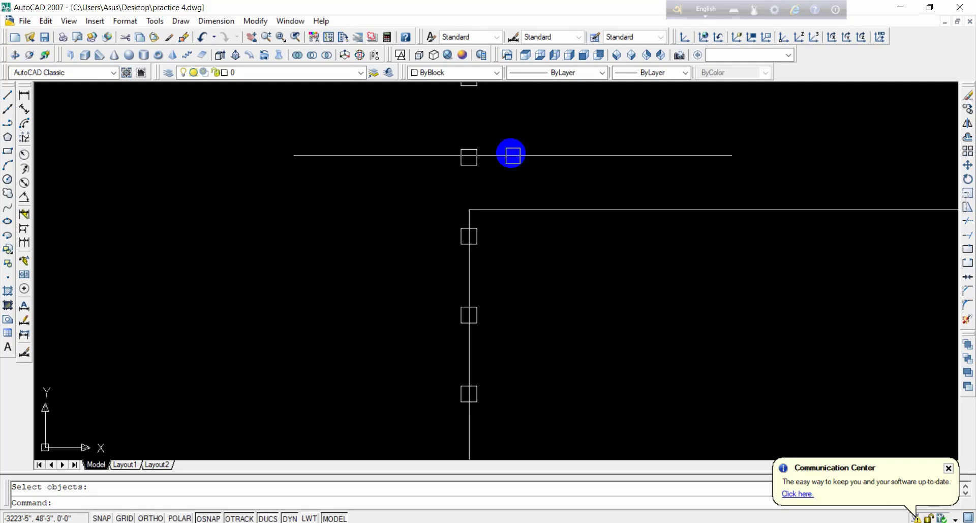
{"action": "left_click", "coordinate": [418, 141]}
{"action": "left_click", "coordinate": [394, 156]}
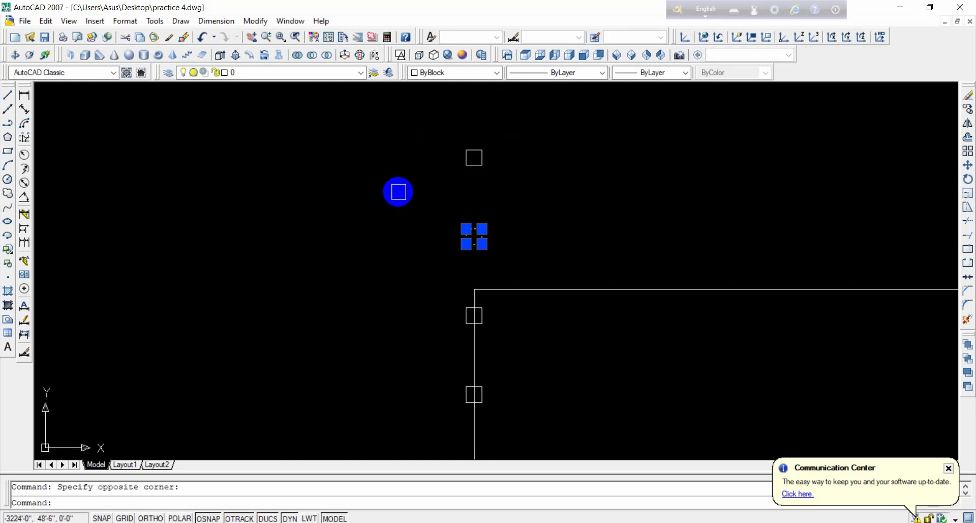
{"action": "key", "text": "Delete"}
Copy the remaining surplus square by its left-edge midpoint onto the polyline's top segment near the corner.
{"action": "scroll", "coordinate": [676, 319], "scroll_direction": "down", "scroll_amount": 3}
{"action": "middle_click_drag", "start_coordinate": [575, 237], "coordinate": [506, 170]}
{"action": "scroll", "coordinate": [500, 164], "scroll_direction": "up", "scroll_amount": 7}
{"action": "left_click", "coordinate": [464, 133]}
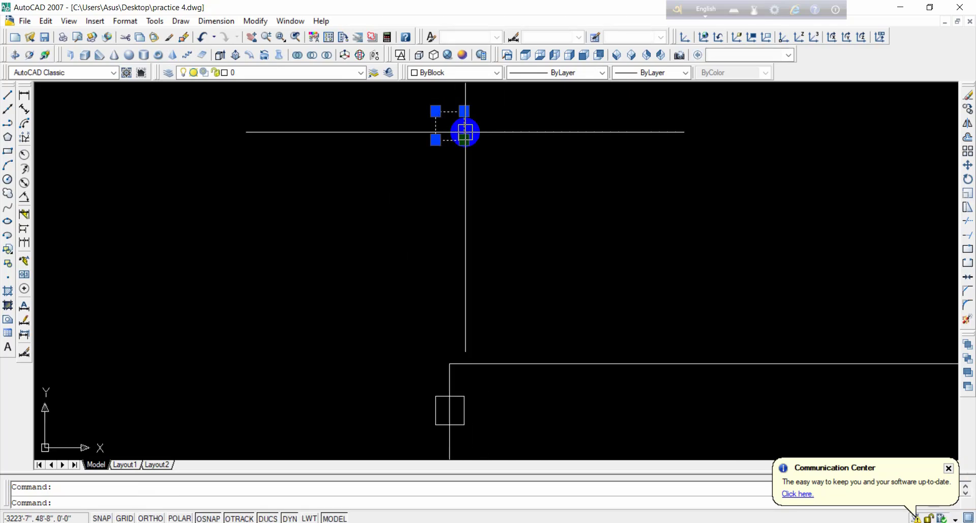
{"action": "type", "text": "o"}
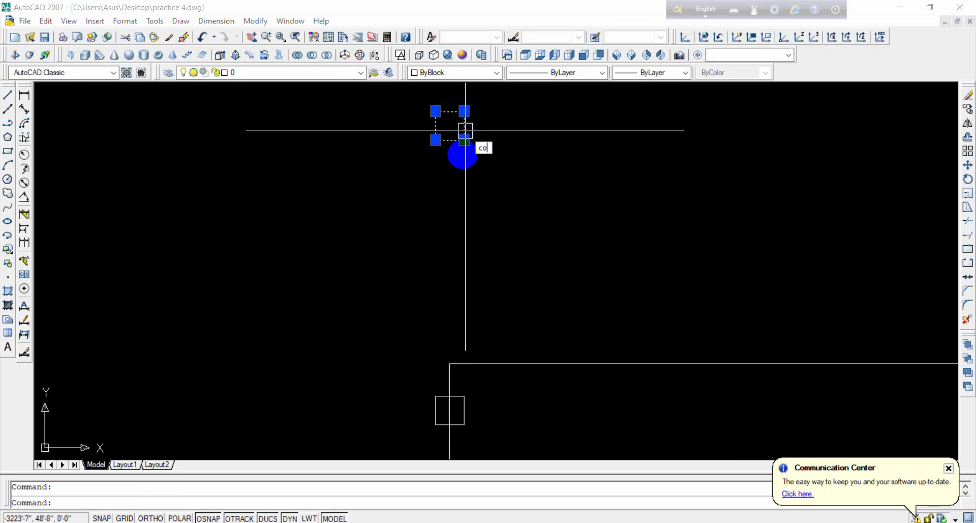
{"action": "key", "text": "Return"}
{"action": "left_click", "coordinate": [435, 125]}
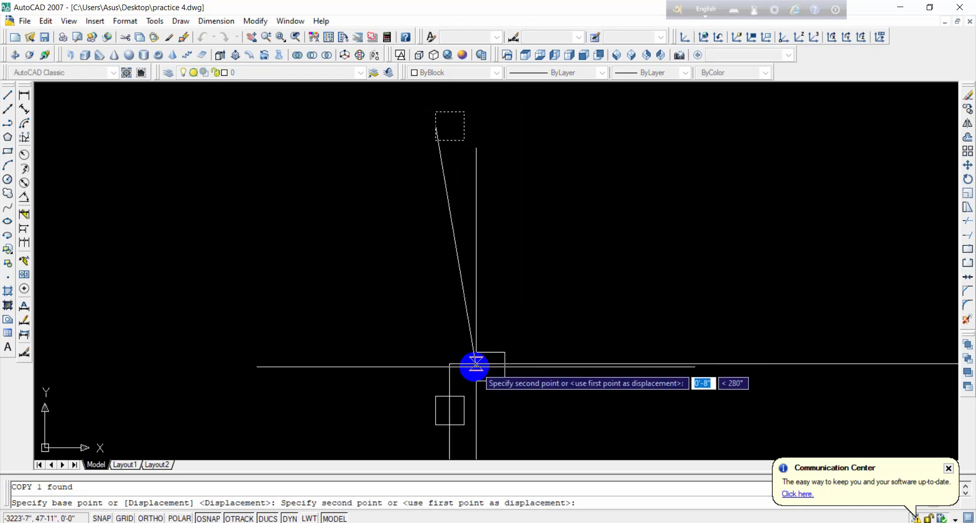
{"action": "left_click", "coordinate": [513, 365]}
{"action": "right_click", "coordinate": [532, 298]}
{"action": "left_click", "coordinate": [559, 307]}
Copy the square on the top segment to five more points along that segment, with Ortho on.
{"action": "scroll", "coordinate": [542, 343], "scroll_direction": "down", "scroll_amount": 4}
{"action": "scroll", "coordinate": [508, 353], "scroll_direction": "up", "scroll_amount": 4}
{"action": "left_click", "coordinate": [555, 361]}
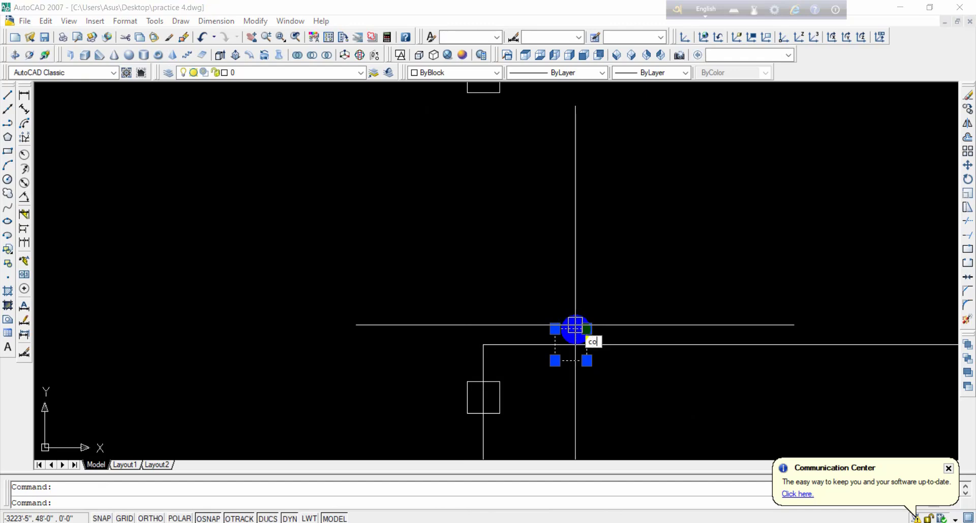
{"action": "key", "text": "Return"}
{"action": "left_click", "coordinate": [561, 348]}
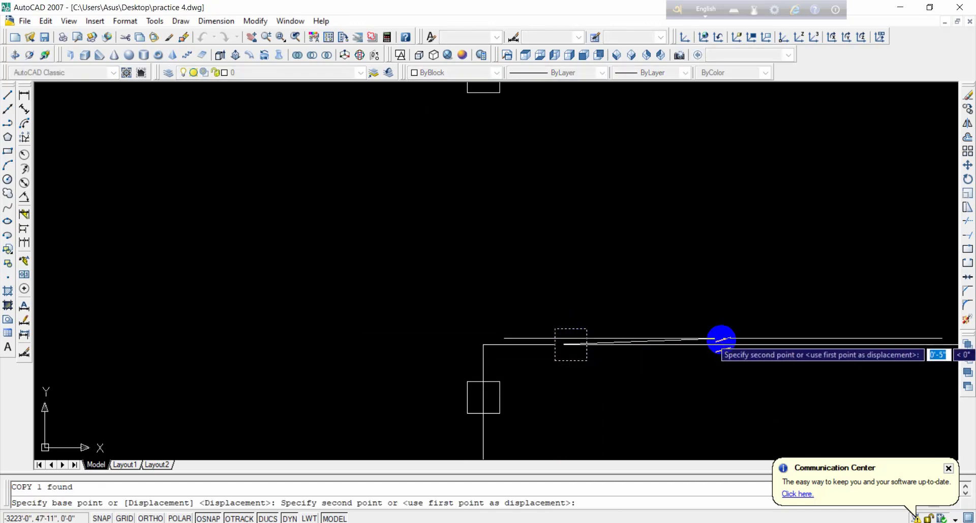
{"action": "middle_click_drag", "start_coordinate": [719, 342], "coordinate": [519, 350]}
{"action": "scroll", "coordinate": [517, 348], "scroll_direction": "down", "scroll_amount": 3}
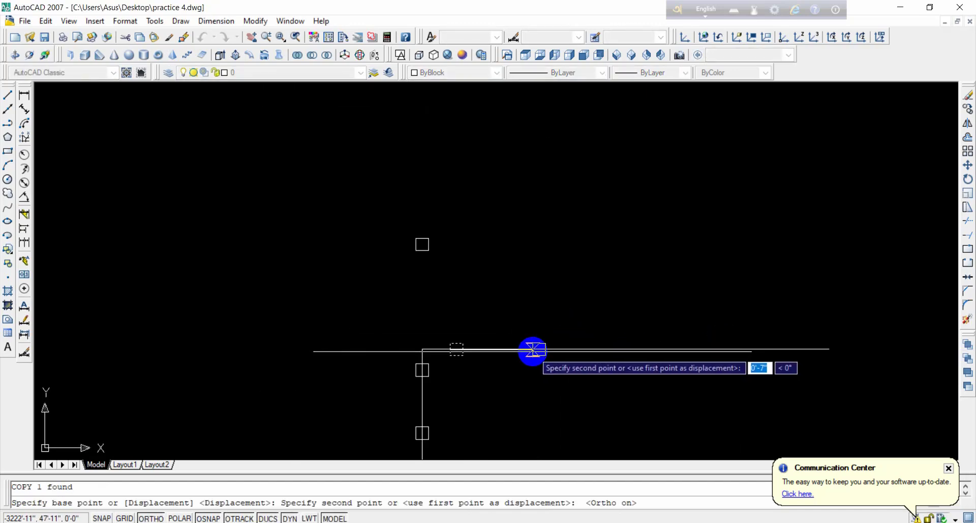
{"action": "left_click", "coordinate": [532, 349]}
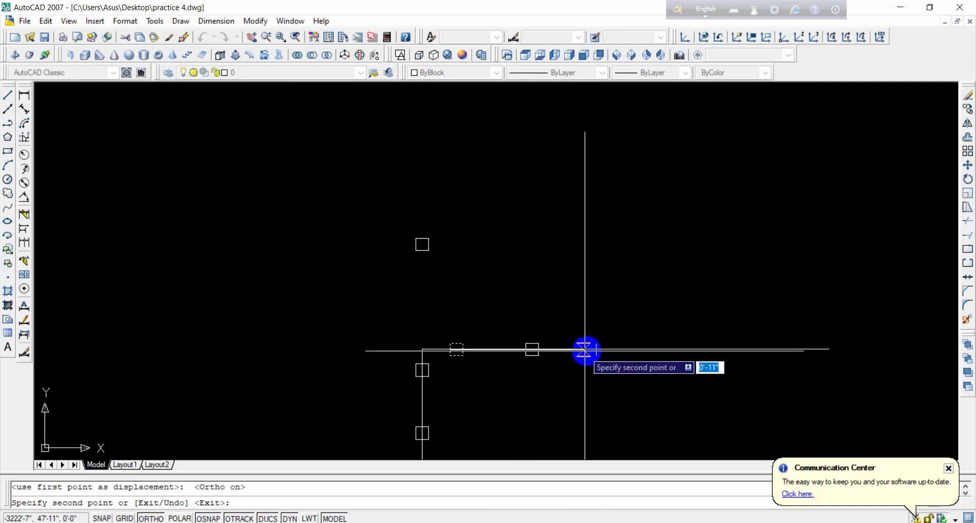
{"action": "left_click", "coordinate": [596, 349]}
{"action": "left_click", "coordinate": [673, 350]}
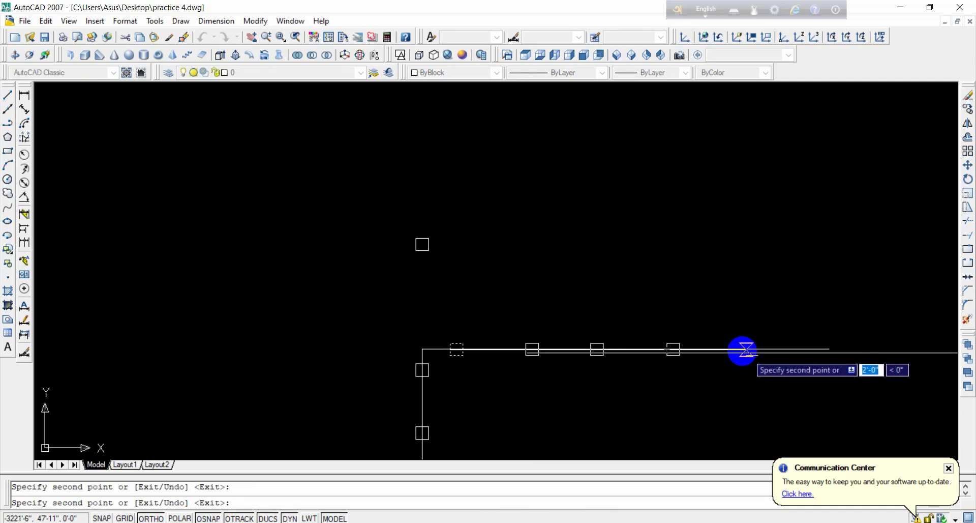
{"action": "left_click", "coordinate": [739, 350]}
{"action": "left_click", "coordinate": [807, 350]}
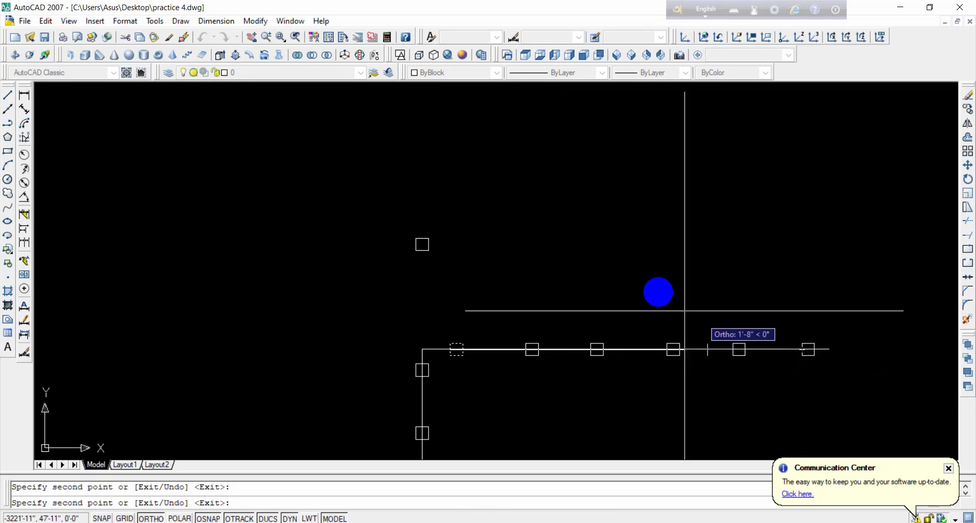
{"action": "key", "text": "Return"}
{"action": "middle_click_drag", "start_coordinate": [601, 386], "coordinate": [582, 275]}
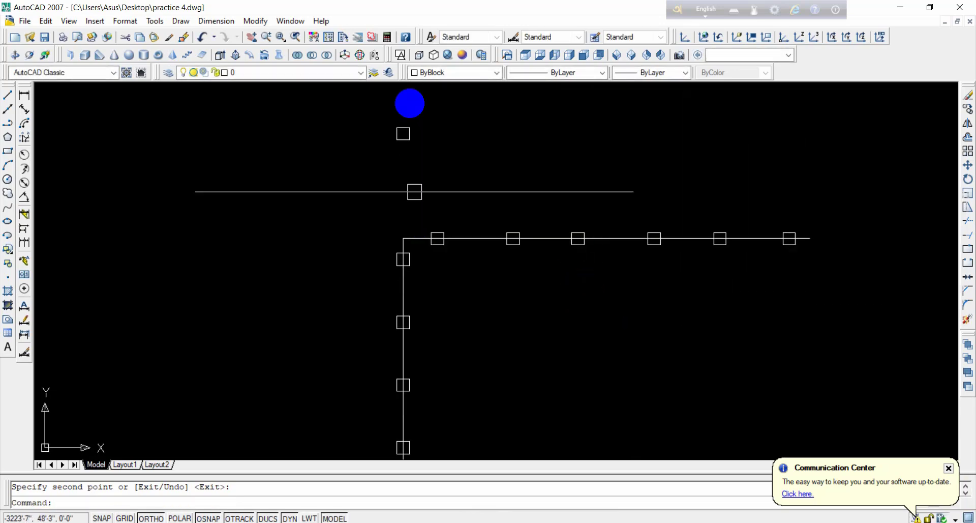
Copy the leftover square above the polyline by its left-edge midpoint onto the bottom segment near the corner, with Ortho off.
{"action": "left_click", "coordinate": [409, 133]}
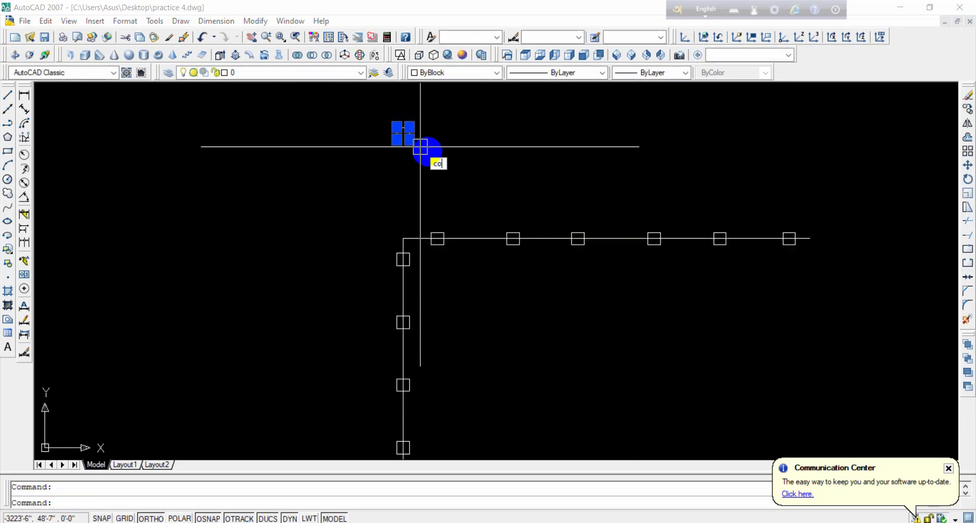
{"action": "key", "text": "Return"}
{"action": "scroll", "coordinate": [420, 147], "scroll_direction": "up", "scroll_amount": 6}
{"action": "left_click", "coordinate": [356, 110]}
{"action": "scroll", "coordinate": [420, 150], "scroll_direction": "down", "scroll_amount": 8}
{"action": "middle_click_drag", "start_coordinate": [479, 307], "coordinate": [491, 276]}
{"action": "key", "text": "F8"}
{"action": "scroll", "coordinate": [462, 245], "scroll_direction": "down", "scroll_amount": 4}
{"action": "middle_click_drag", "start_coordinate": [469, 351], "coordinate": [450, 219]}
{"action": "middle_click_drag", "start_coordinate": [463, 377], "coordinate": [503, 249]}
{"action": "scroll", "coordinate": [496, 320], "scroll_direction": "up", "scroll_amount": 6}
{"action": "middle_click_drag", "start_coordinate": [457, 174], "coordinate": [500, 301]}
{"action": "scroll", "coordinate": [453, 226], "scroll_direction": "up", "scroll_amount": 4}
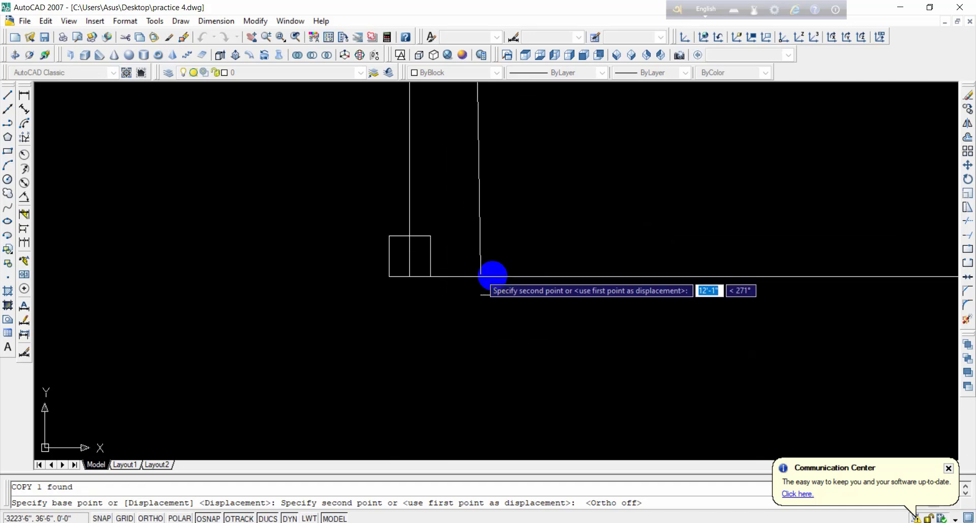
{"action": "left_click", "coordinate": [527, 277]}
Place six more copies of the square along the polyline's bottom segment and save the drawing.
{"action": "middle_click_drag", "start_coordinate": [564, 294], "coordinate": [313, 338]}
{"action": "left_click", "coordinate": [438, 316]}
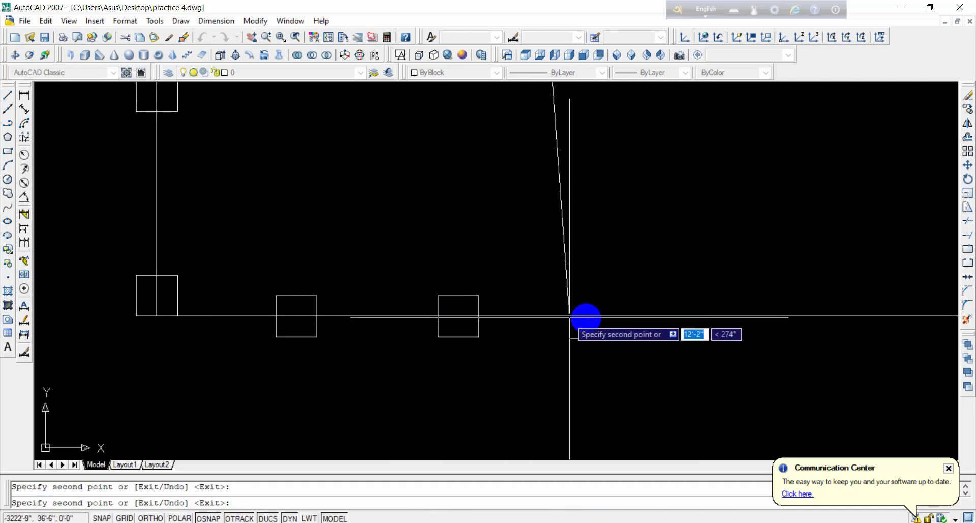
{"action": "left_click", "coordinate": [603, 315]}
{"action": "middle_click_drag", "start_coordinate": [675, 333], "coordinate": [584, 332]}
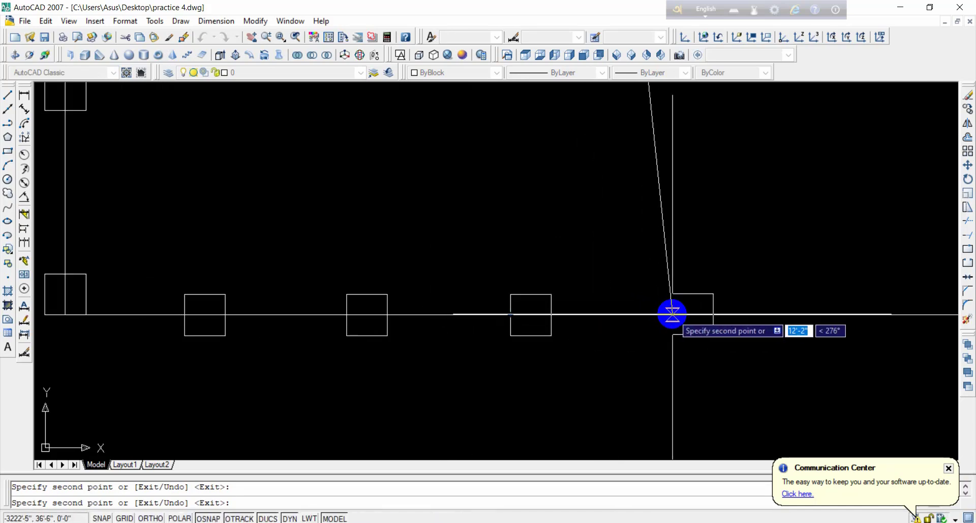
{"action": "left_click", "coordinate": [692, 314]}
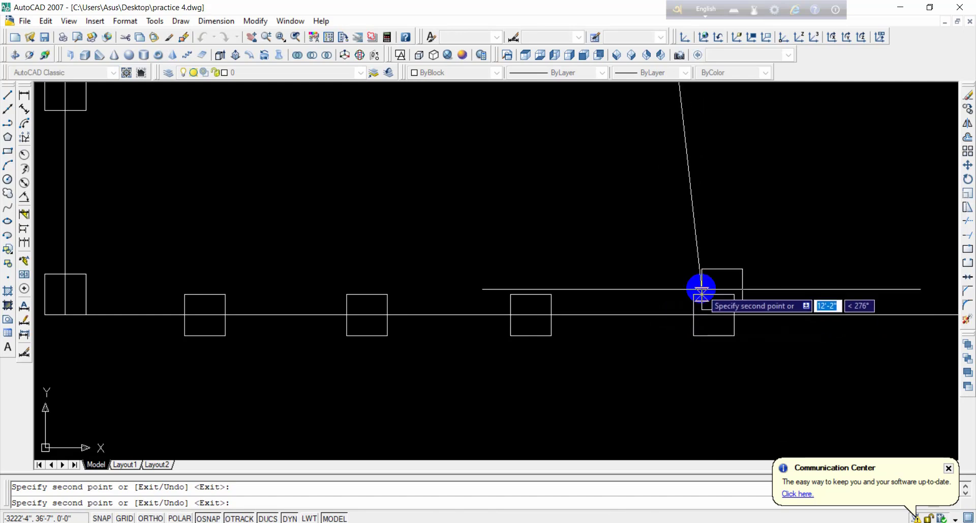
{"action": "scroll", "coordinate": [704, 288], "scroll_direction": "down", "scroll_amount": 4}
{"action": "left_click", "coordinate": [788, 305]}
{"action": "middle_click_drag", "start_coordinate": [834, 316], "coordinate": [617, 355]}
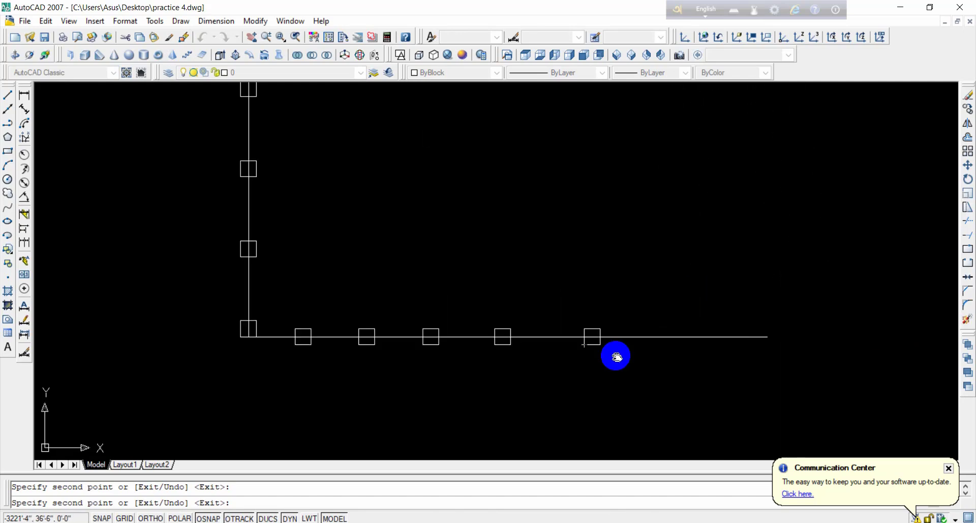
{"action": "left_click", "coordinate": [659, 338]}
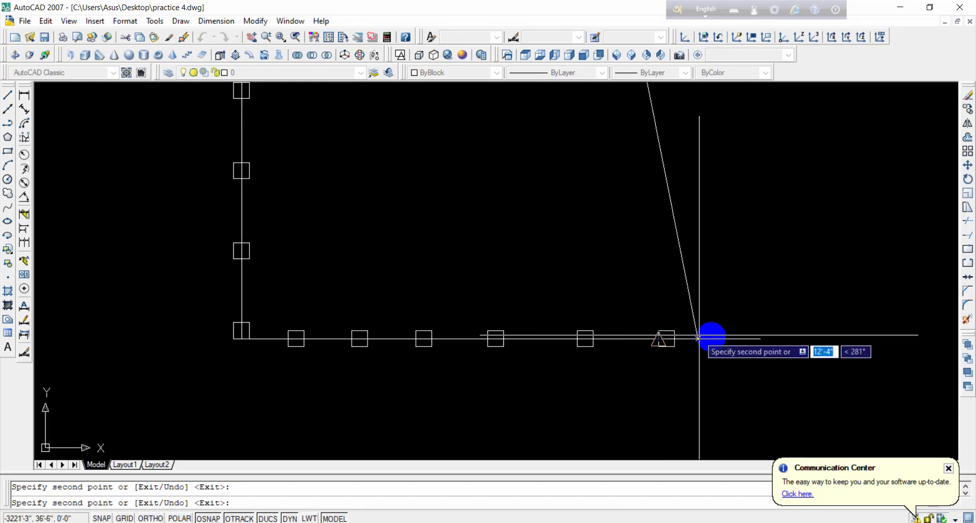
{"action": "left_click", "coordinate": [724, 338]}
{"action": "right_click", "coordinate": [725, 338]}
{"action": "left_click", "coordinate": [742, 343]}
{"action": "key", "text": "ctrl+s"}
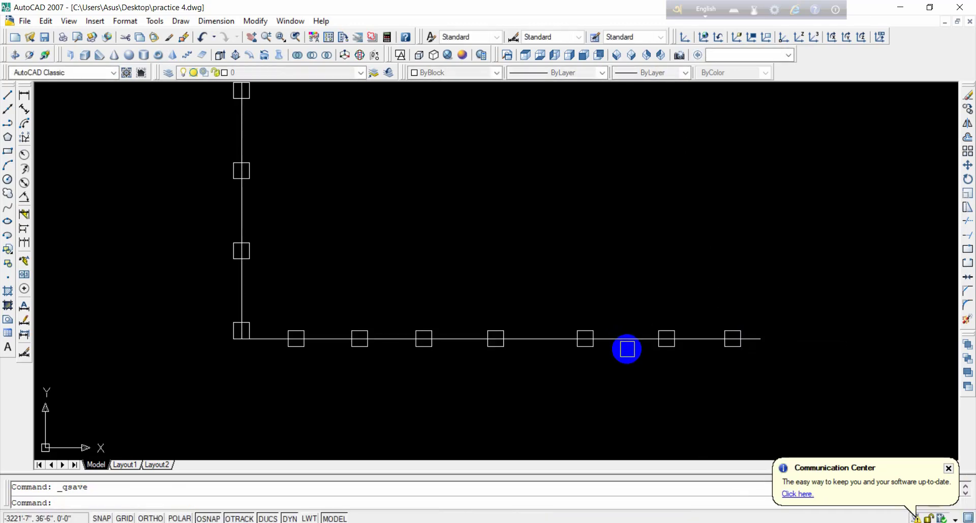
Delete the leftover square above the polyline's upper-left corner.
{"action": "scroll", "coordinate": [627, 349], "scroll_direction": "down", "scroll_amount": 8}
{"action": "middle_click_drag", "start_coordinate": [533, 245], "coordinate": [542, 347]}
{"action": "scroll", "coordinate": [560, 226], "scroll_direction": "down", "scroll_amount": 2}
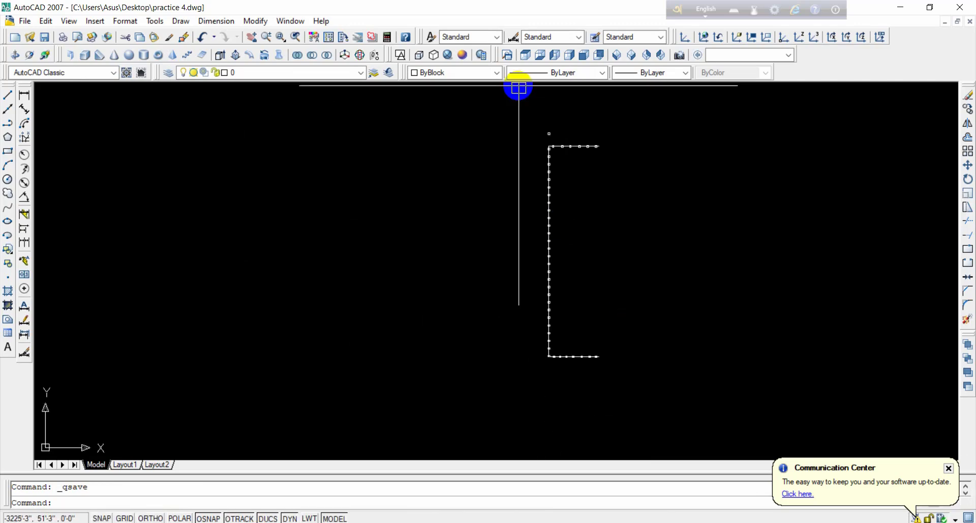
{"action": "scroll", "coordinate": [523, 90], "scroll_direction": "up", "scroll_amount": 9}
{"action": "left_click", "coordinate": [603, 213]}
{"action": "key", "text": "Delete"}
{"action": "scroll", "coordinate": [568, 173], "scroll_direction": "down", "scroll_amount": 8}
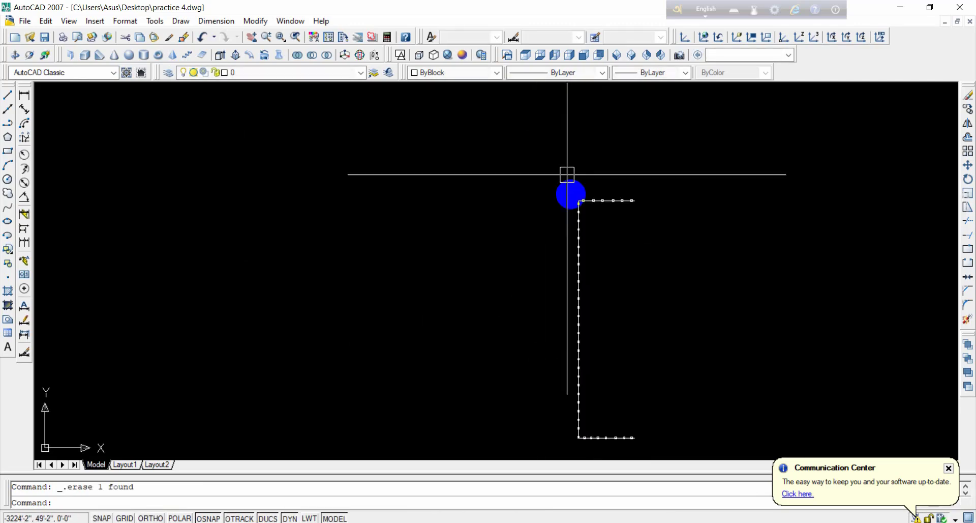
Select all the small post squares along the polyline and set their thickness to 4'-6".
{"action": "middle_click_drag", "start_coordinate": [630, 400], "coordinate": [616, 341]}
{"action": "left_click", "coordinate": [655, 391]}
{"action": "left_click", "coordinate": [479, 133]}
{"action": "scroll", "coordinate": [551, 211], "scroll_direction": "up", "scroll_amount": 5}
{"action": "scroll", "coordinate": [564, 220], "scroll_direction": "up", "scroll_amount": 3}
{"action": "scroll", "coordinate": [630, 237], "scroll_direction": "down", "scroll_amount": 3}
{"action": "scroll", "coordinate": [573, 211], "scroll_direction": "up", "scroll_amount": 5}
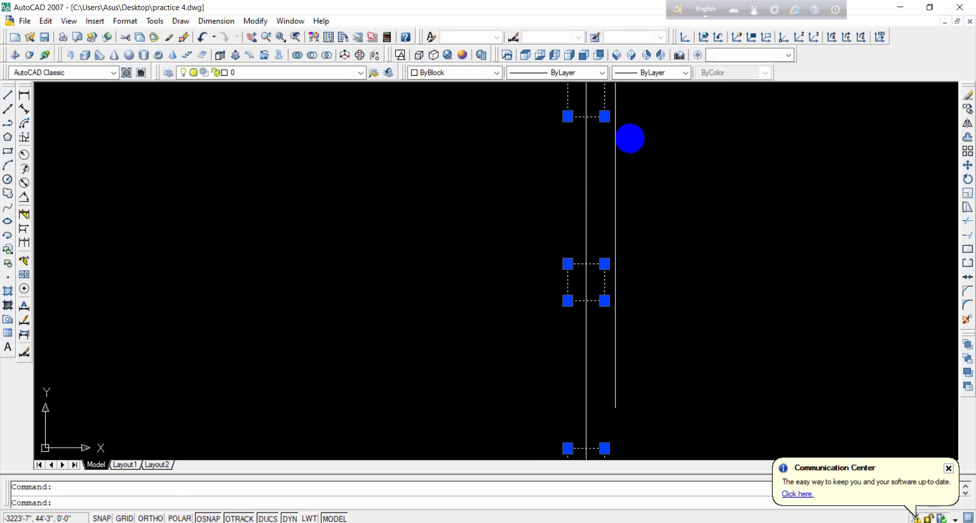
{"action": "scroll", "coordinate": [614, 198], "scroll_direction": "down", "scroll_amount": 5}
{"action": "scroll", "coordinate": [617, 182], "scroll_direction": "up", "scroll_amount": 4}
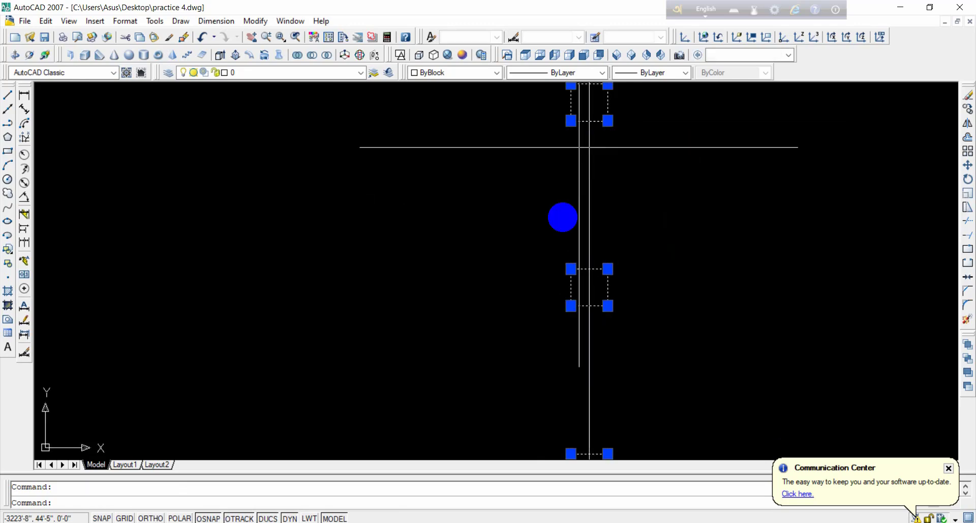
{"action": "scroll", "coordinate": [563, 168], "scroll_direction": "down", "scroll_amount": 5}
{"action": "right_click", "coordinate": [556, 173]}
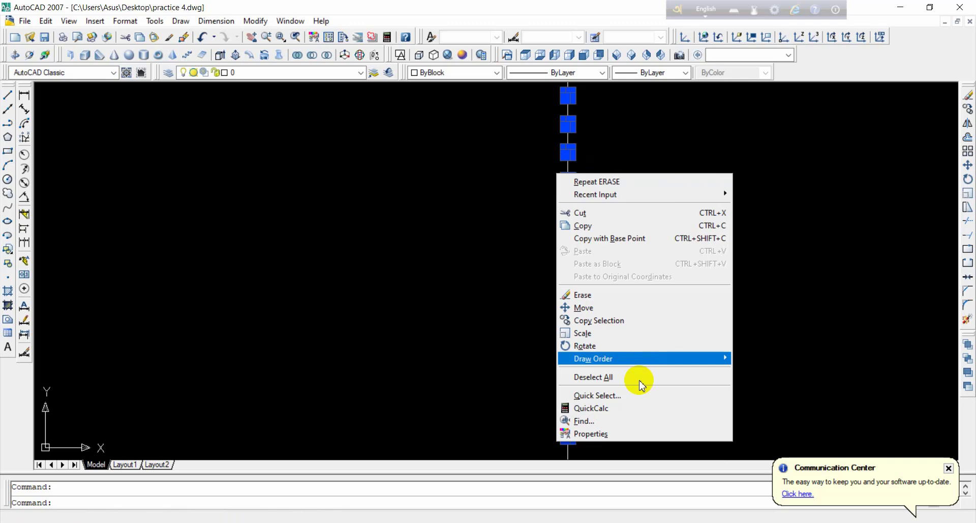
{"action": "left_click", "coordinate": [612, 434]}
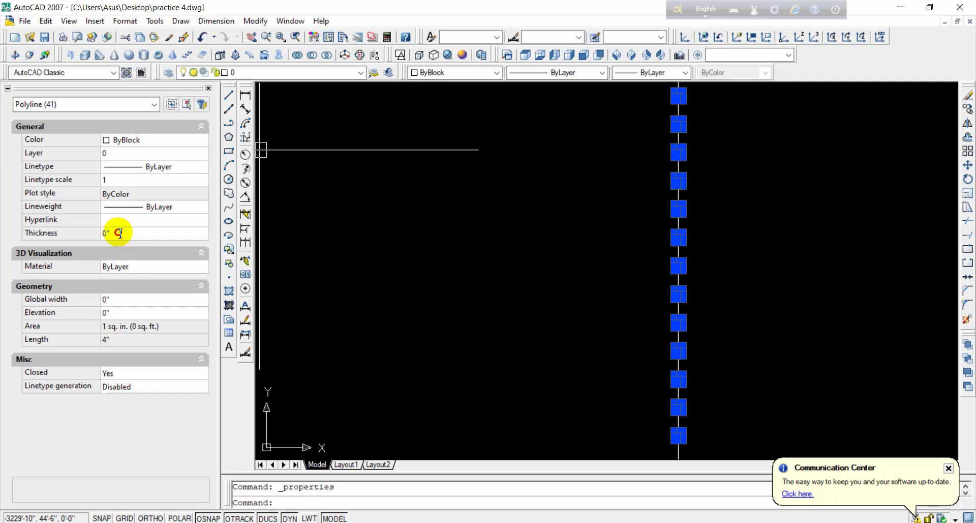
{"action": "left_click", "coordinate": [119, 233]}
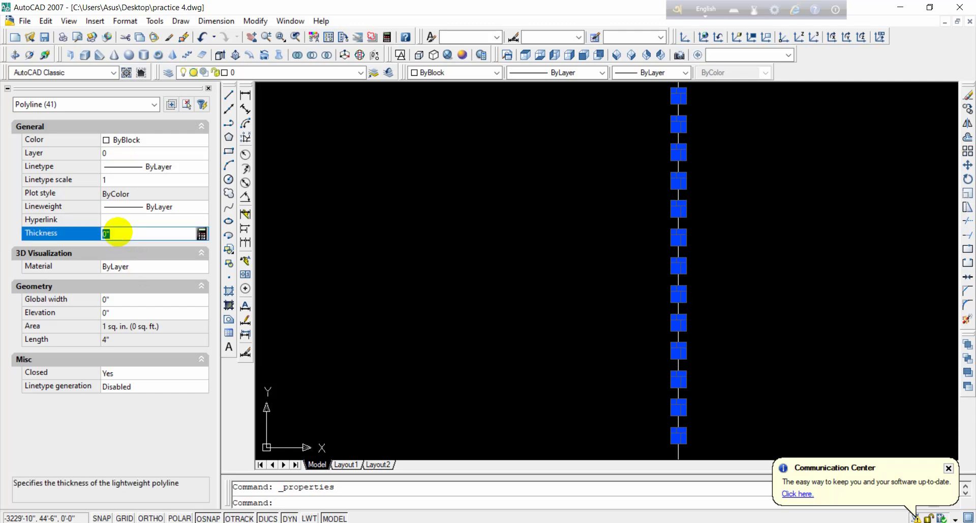
{"action": "key", "text": "Return"}
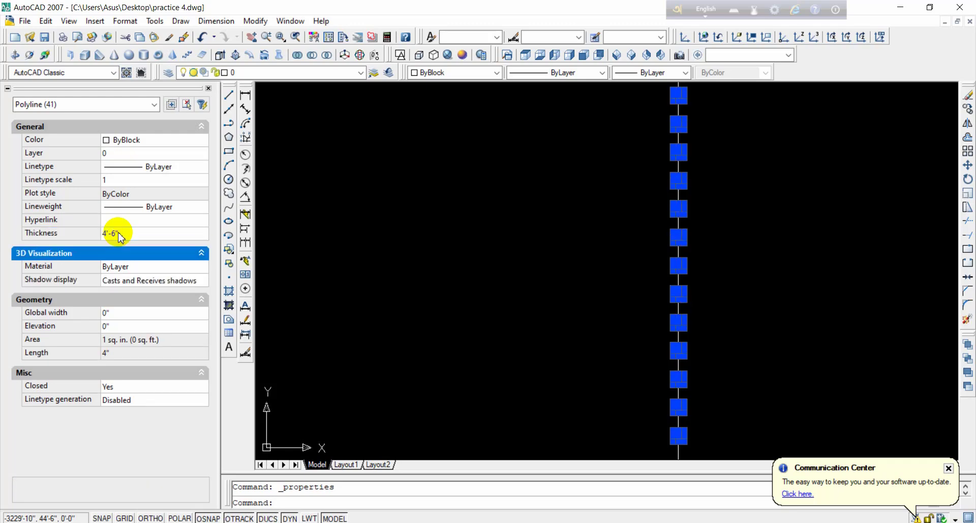
{"action": "left_click", "coordinate": [208, 89]}
{"action": "scroll", "coordinate": [418, 177], "scroll_direction": "down", "scroll_amount": 5}
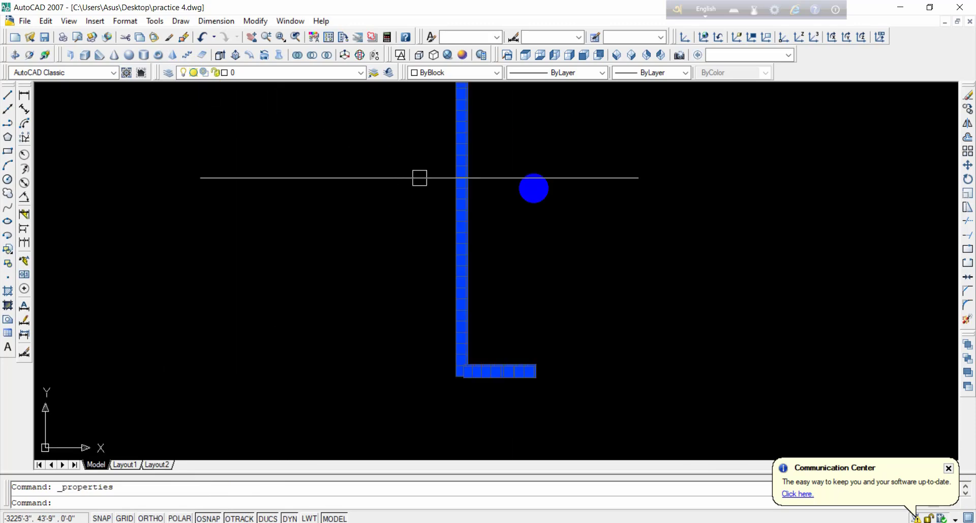
Set the centreline polyline's thickness to 1" and its global width to 1", and save the drawing.
{"action": "scroll", "coordinate": [463, 223], "scroll_direction": "up", "scroll_amount": 9}
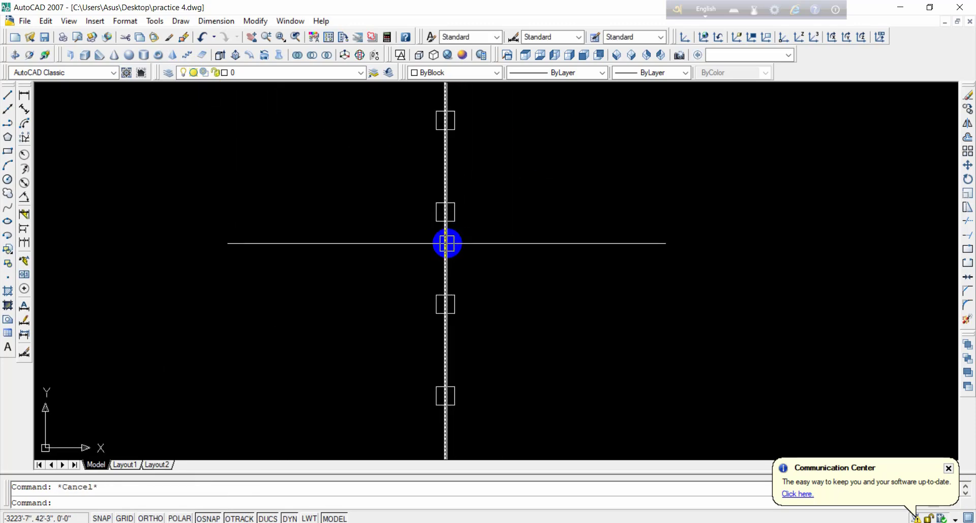
{"action": "scroll", "coordinate": [458, 253], "scroll_direction": "down", "scroll_amount": 5}
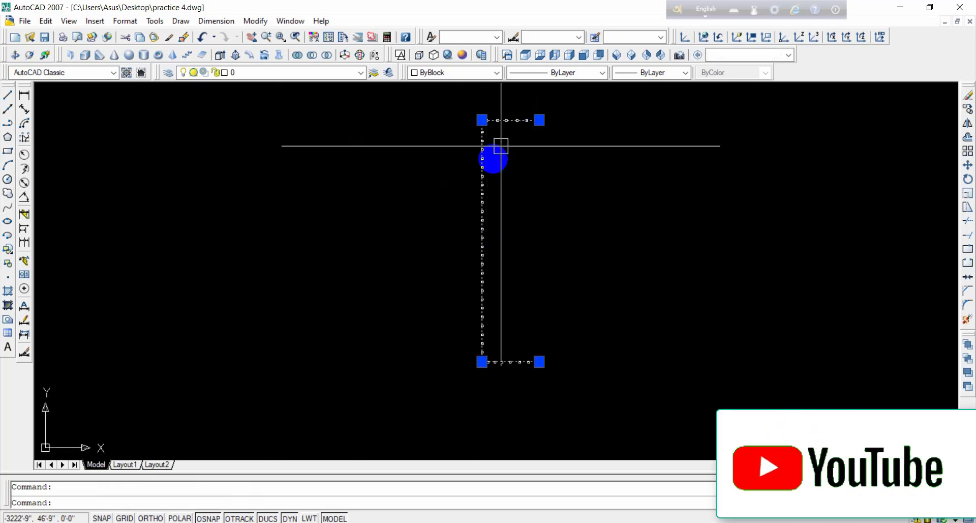
{"action": "scroll", "coordinate": [482, 215], "scroll_direction": "up", "scroll_amount": 4}
{"action": "right_click", "coordinate": [475, 197]}
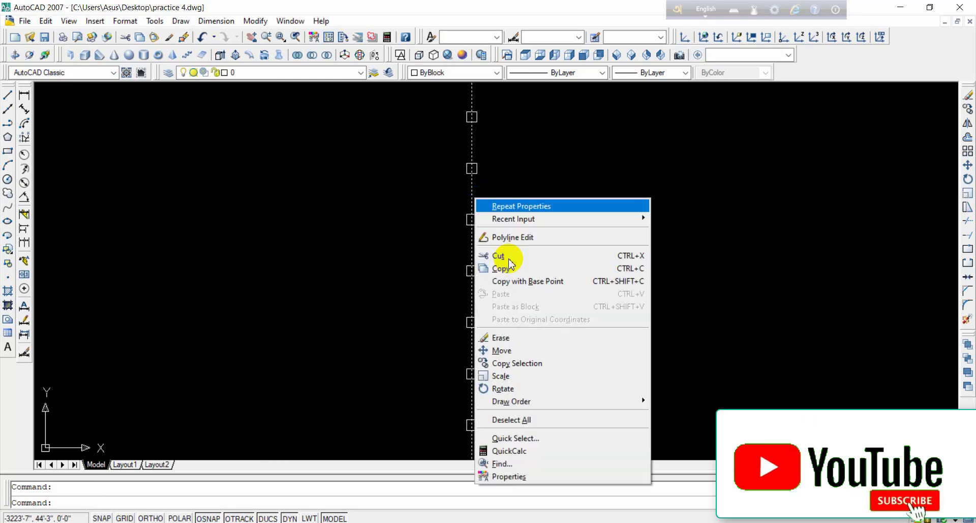
{"action": "left_click", "coordinate": [543, 477]}
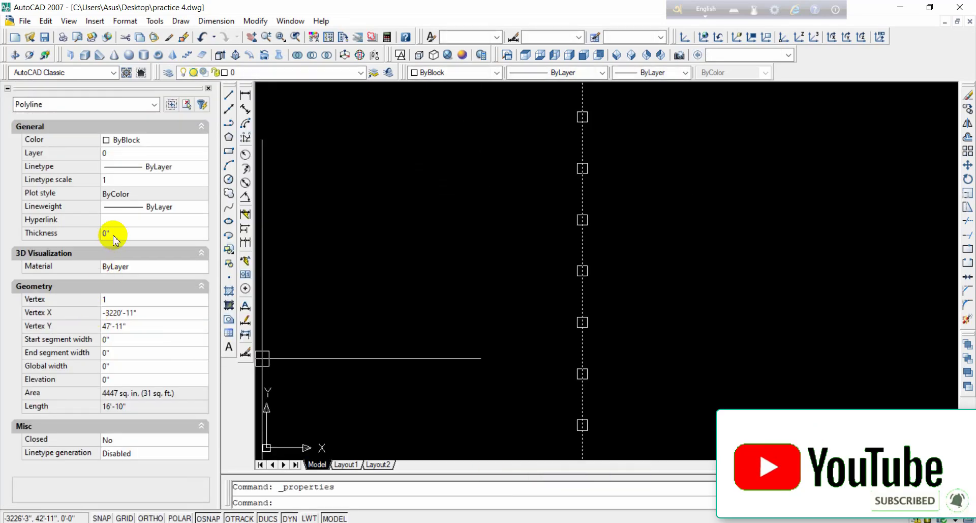
{"action": "left_click", "coordinate": [113, 235]}
{"action": "type", "text": "1"}
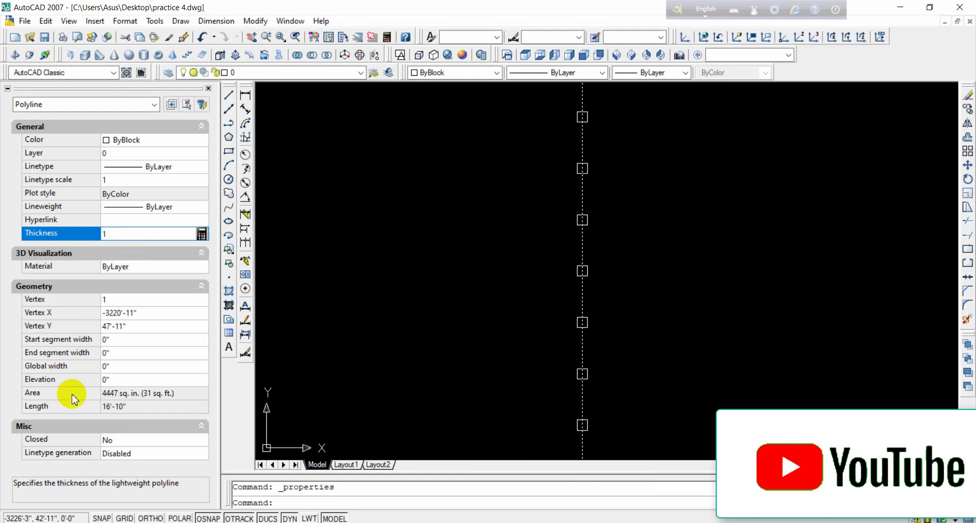
{"action": "left_click", "coordinate": [130, 366]}
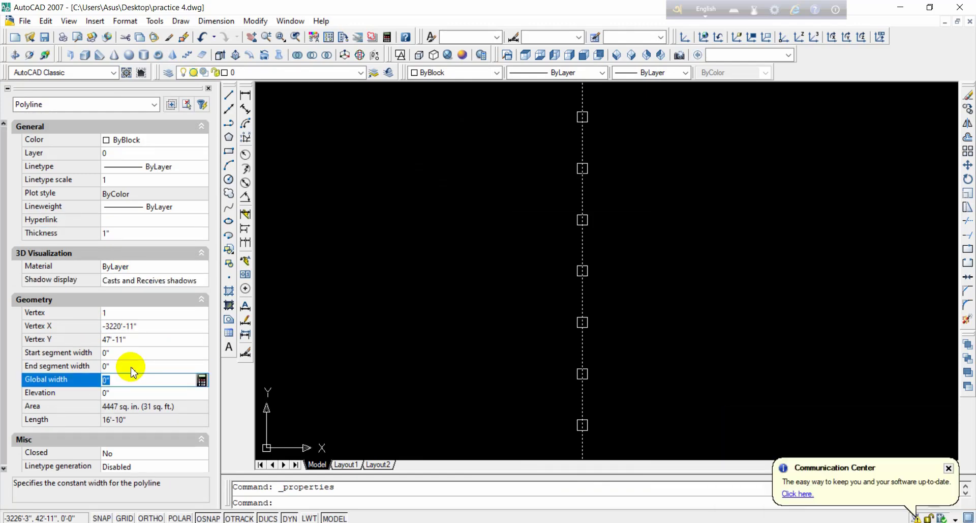
{"action": "key", "text": "Tab"}
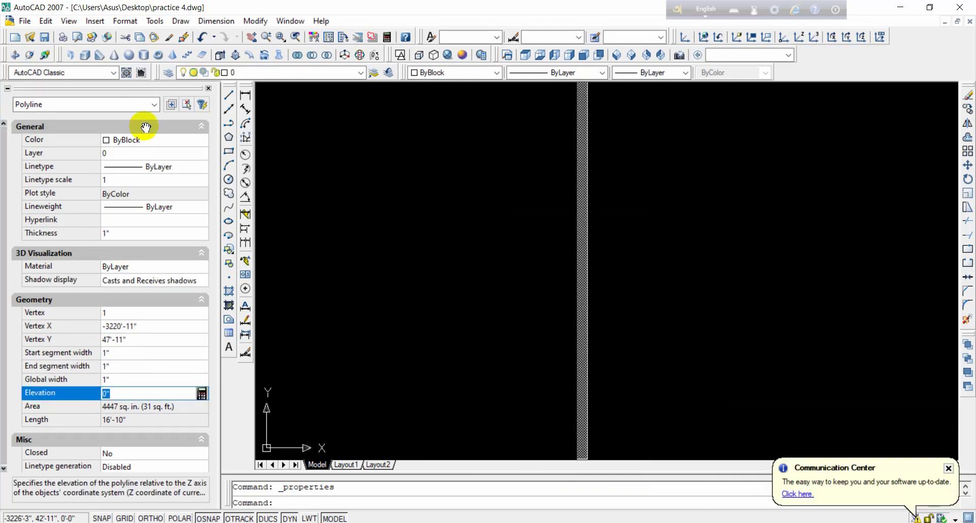
{"action": "left_click", "coordinate": [209, 89]}
{"action": "scroll", "coordinate": [347, 157], "scroll_direction": "down", "scroll_amount": 4}
{"action": "key", "text": "Escape"}
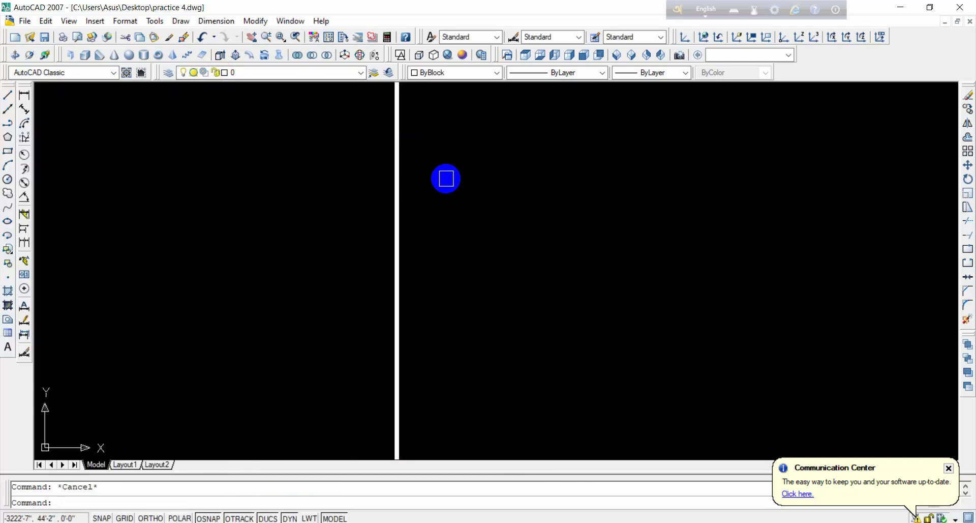
{"action": "key", "text": "ctrl+s"}
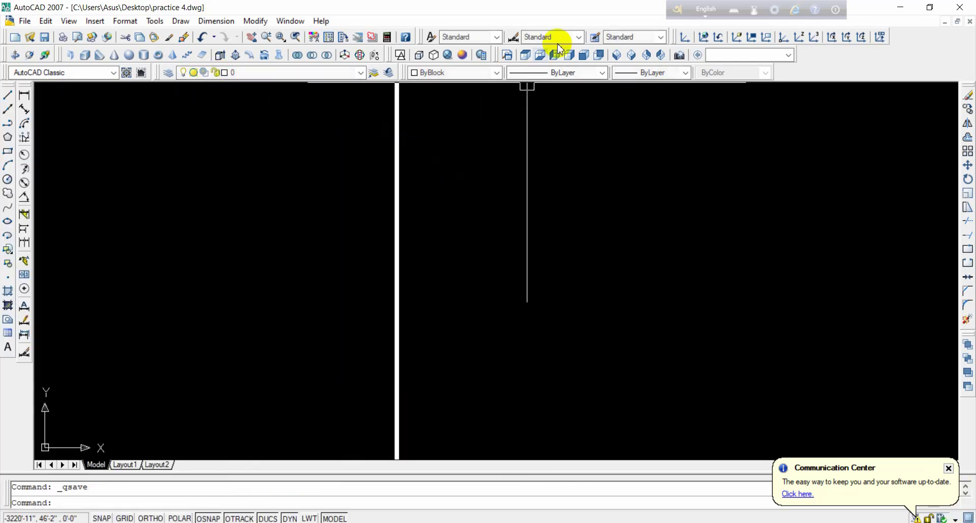
Display the model in the southwest isometric view with the Realistic visual style and examine the railing posts and bottom rail.
{"action": "left_click", "coordinate": [617, 56]}
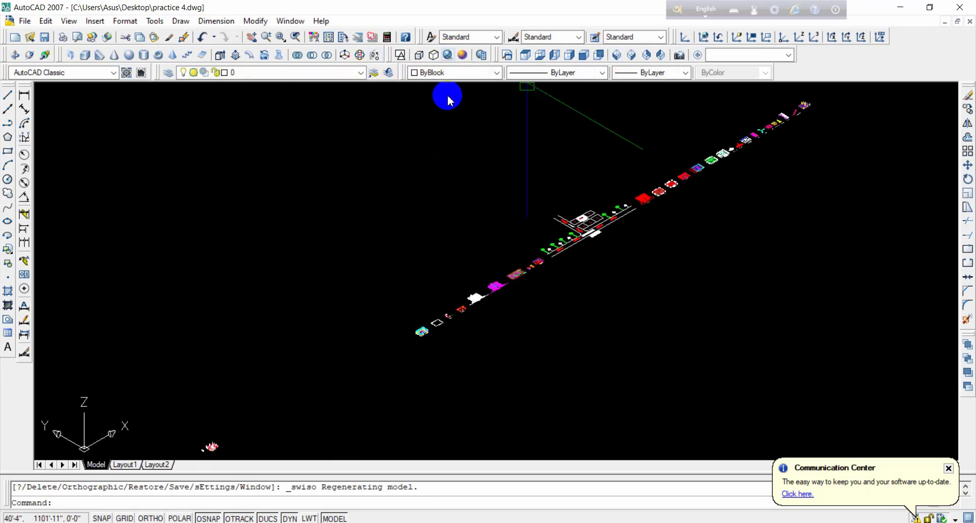
{"action": "left_click", "coordinate": [448, 55]}
{"action": "middle_click_drag", "start_coordinate": [198, 410], "coordinate": [538, 241]}
{"action": "scroll", "coordinate": [559, 265], "scroll_direction": "up", "scroll_amount": 10}
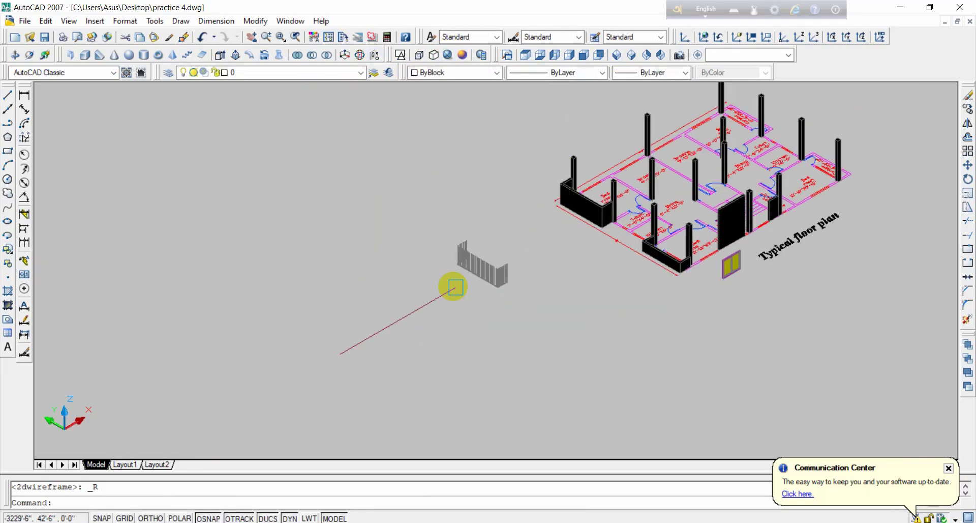
{"action": "scroll", "coordinate": [455, 287], "scroll_direction": "up", "scroll_amount": 8}
{"action": "scroll", "coordinate": [514, 280], "scroll_direction": "down", "scroll_amount": 5}
{"action": "scroll", "coordinate": [544, 351], "scroll_direction": "up", "scroll_amount": 10}
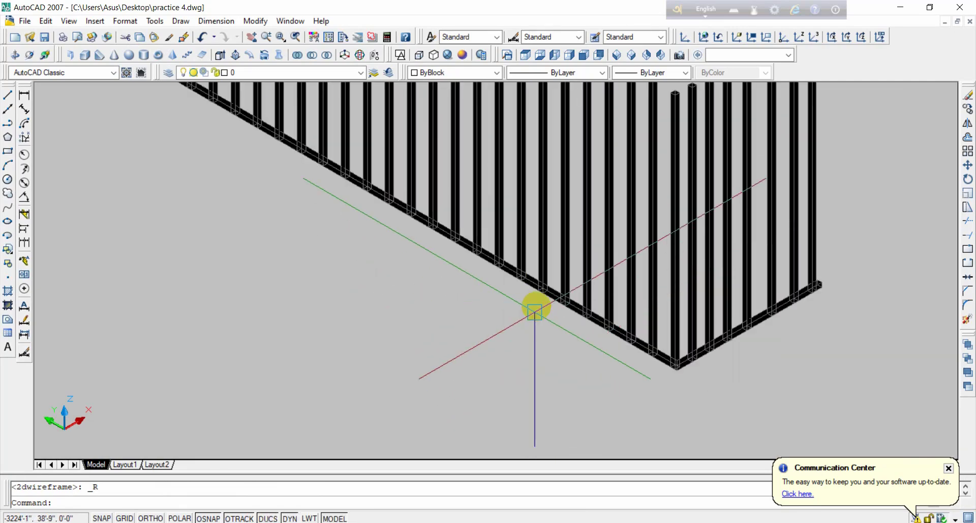
{"action": "scroll", "coordinate": [539, 305], "scroll_direction": "down", "scroll_amount": 4}
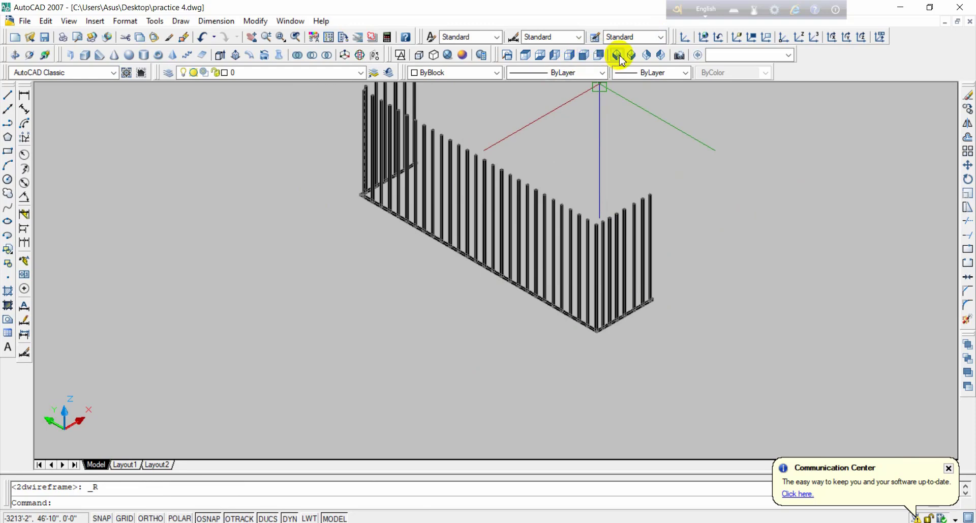
Switch the model to the front view and locate the railing's bottom rail.
{"action": "left_click", "coordinate": [589, 55]}
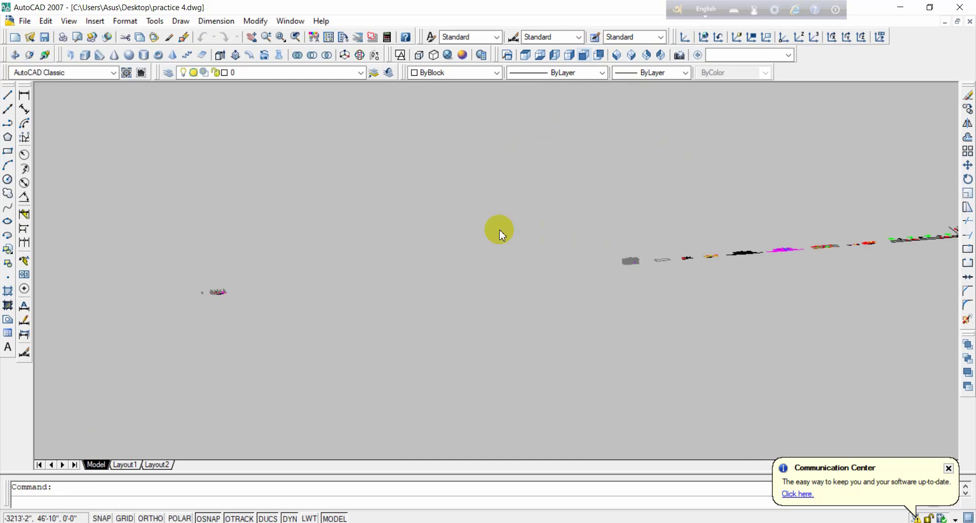
{"action": "middle_click_drag", "start_coordinate": [429, 276], "coordinate": [565, 273]}
{"action": "scroll", "coordinate": [348, 268], "scroll_direction": "up", "scroll_amount": 7}
{"action": "scroll", "coordinate": [248, 302], "scroll_direction": "up", "scroll_amount": 6}
{"action": "scroll", "coordinate": [298, 234], "scroll_direction": "up", "scroll_amount": 4}
{"action": "scroll", "coordinate": [347, 180], "scroll_direction": "up", "scroll_amount": 3}
{"action": "middle_click_drag", "start_coordinate": [578, 174], "coordinate": [528, 265]}
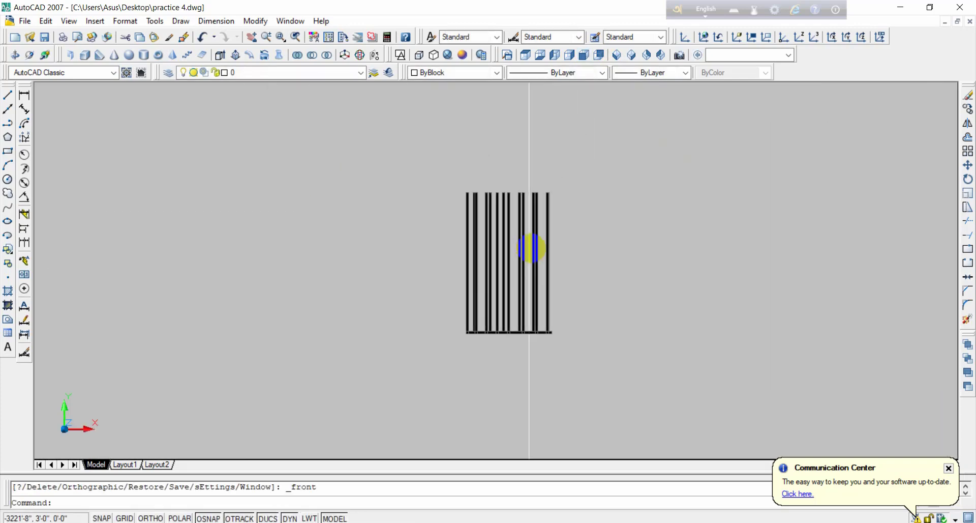
{"action": "scroll", "coordinate": [527, 265], "scroll_direction": "up", "scroll_amount": 2}
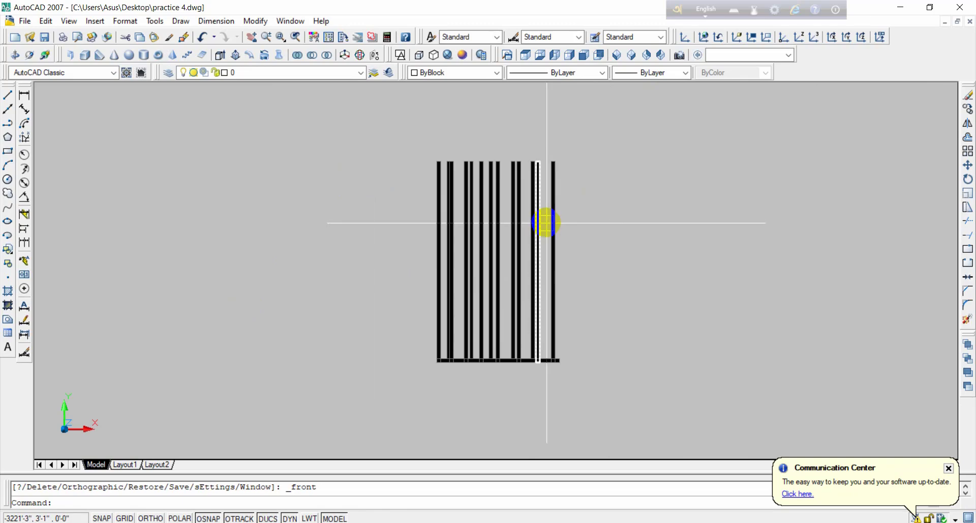
{"action": "scroll", "coordinate": [538, 287], "scroll_direction": "up", "scroll_amount": 4}
{"action": "scroll", "coordinate": [552, 315], "scroll_direction": "down", "scroll_amount": 5}
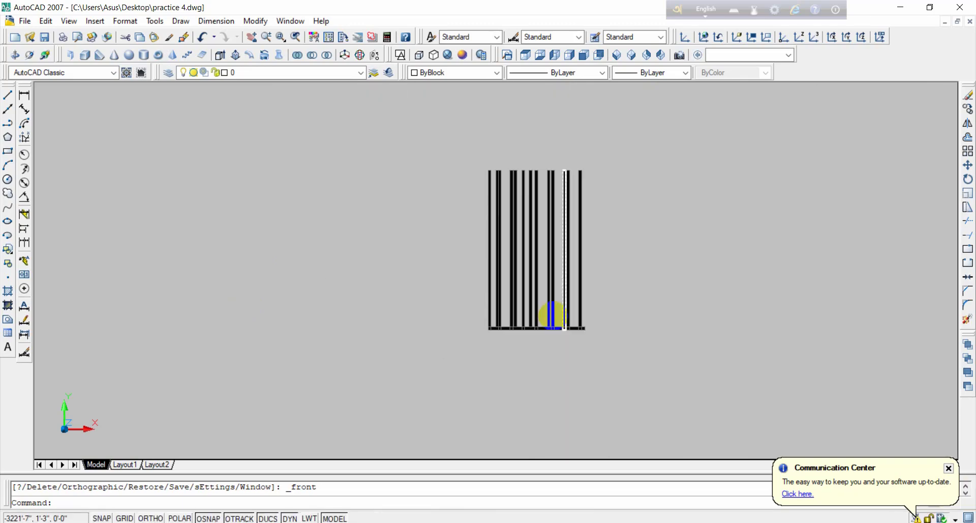
{"action": "scroll", "coordinate": [552, 315], "scroll_direction": "up", "scroll_amount": 3}
Array the bottom rail upward as a rectangular array with 12 rows, 1 column and a 5" row offset.
{"action": "type", "text": "ar"}
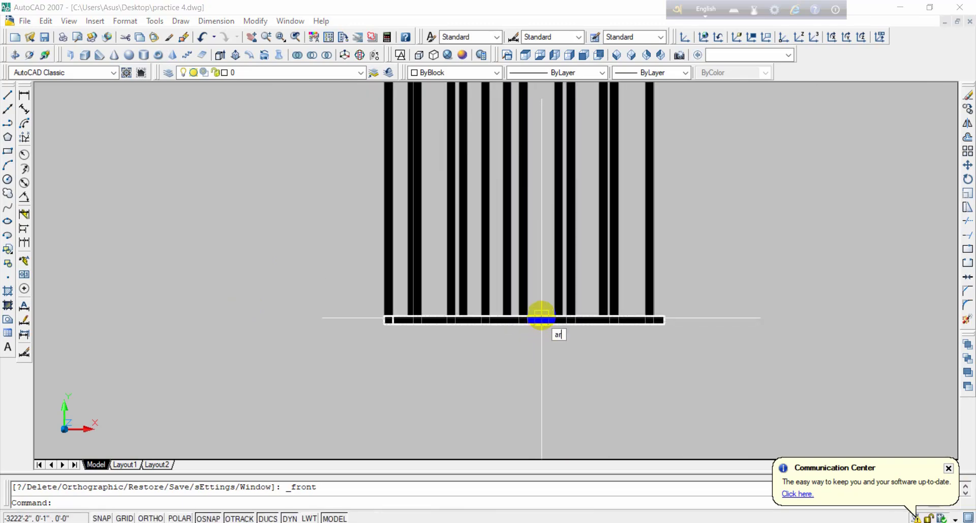
{"action": "key", "text": "Return"}
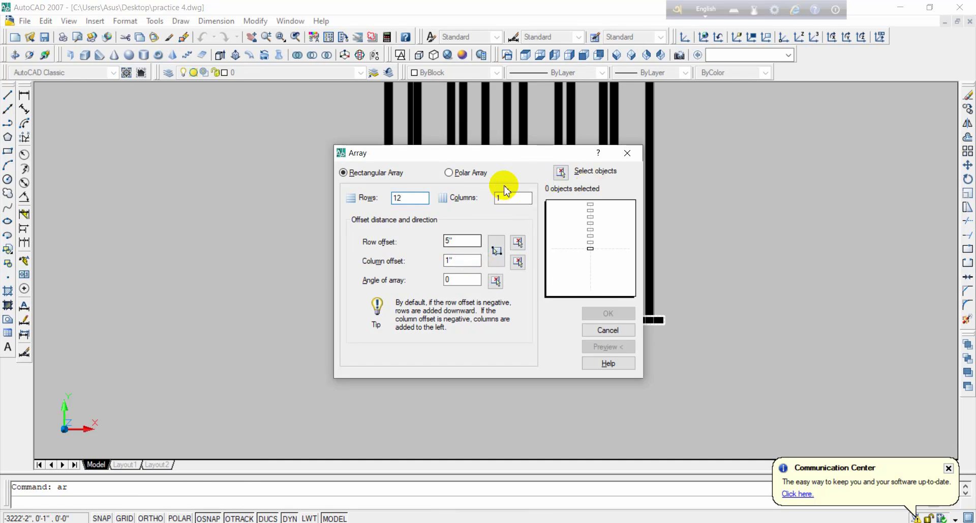
{"action": "left_click", "coordinate": [561, 172]}
{"action": "left_click", "coordinate": [545, 321]}
{"action": "right_click", "coordinate": [544, 305]}
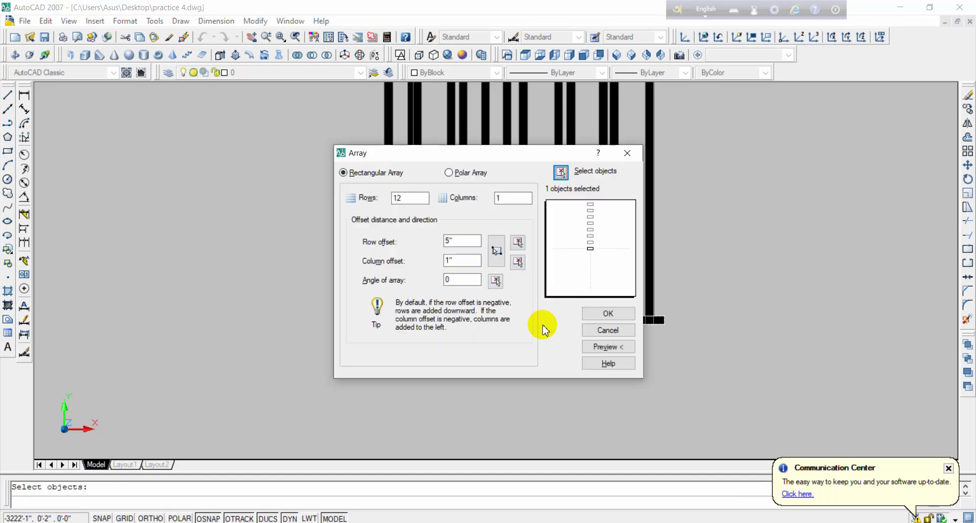
{"action": "left_click", "coordinate": [601, 346]}
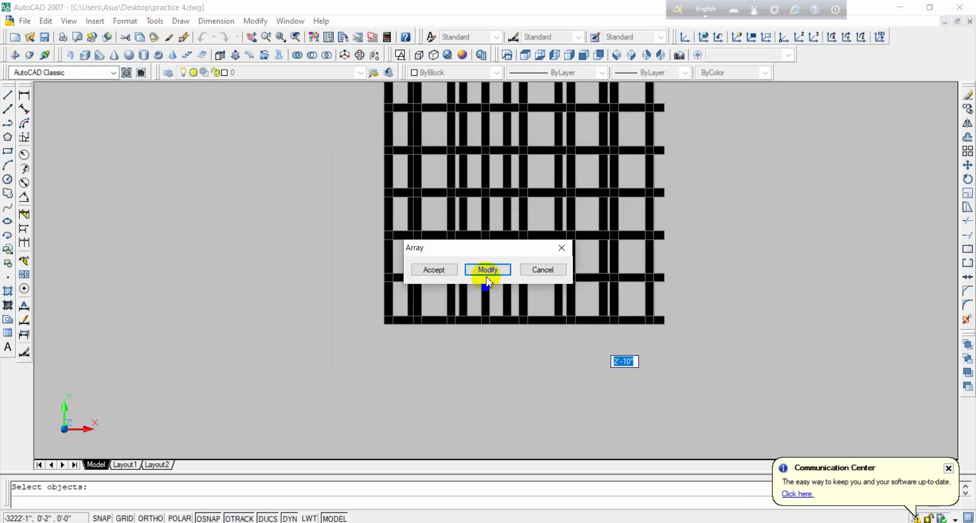
{"action": "left_click", "coordinate": [434, 269]}
Delete the topmost arrayed rail above the post tops and save the drawing.
{"action": "scroll", "coordinate": [523, 294], "scroll_direction": "down", "scroll_amount": 5}
{"action": "scroll", "coordinate": [571, 311], "scroll_direction": "up", "scroll_amount": 8}
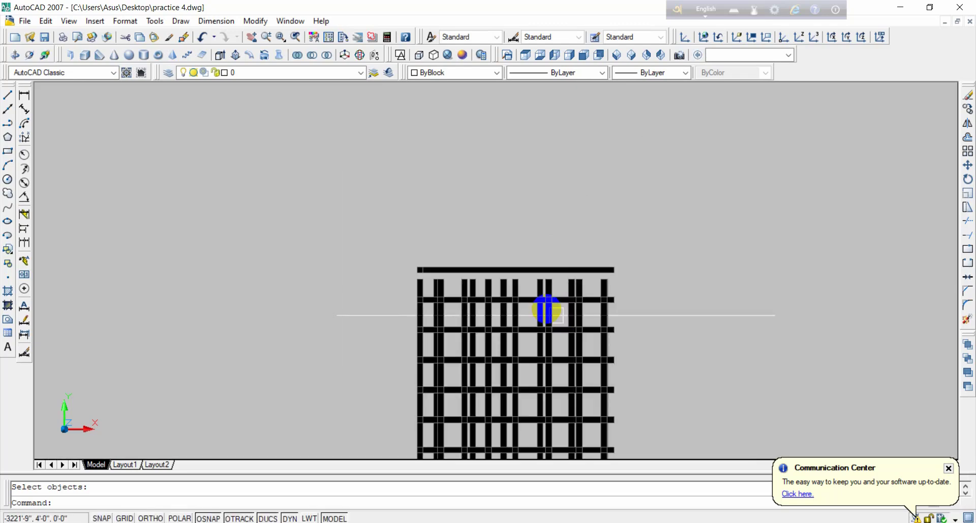
{"action": "left_click", "coordinate": [573, 239]}
{"action": "key", "text": "Delete"}
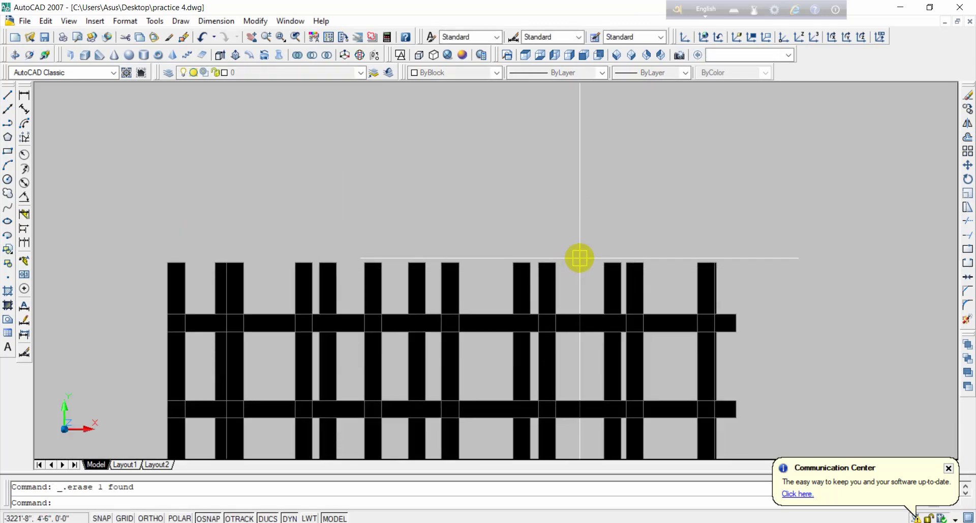
{"action": "key", "text": "ctrl+s"}
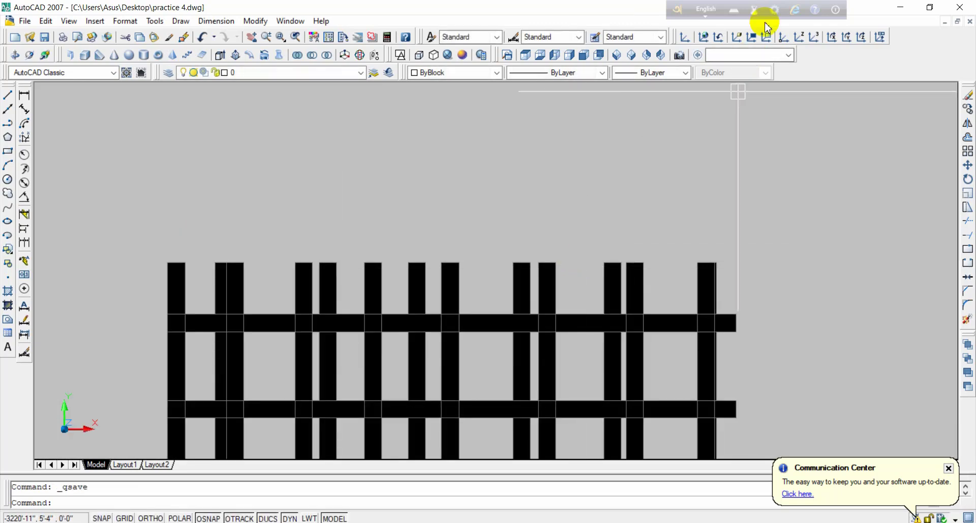
Display the model in the southwest isometric view with the Realistic visual style and examine the railing grid from a rotated angle.
{"action": "left_click", "coordinate": [614, 55]}
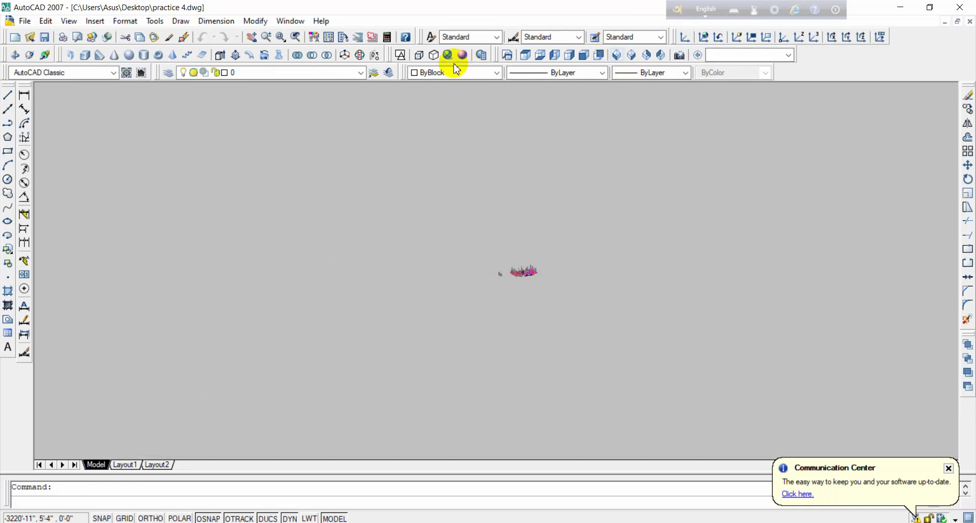
{"action": "left_click", "coordinate": [448, 55]}
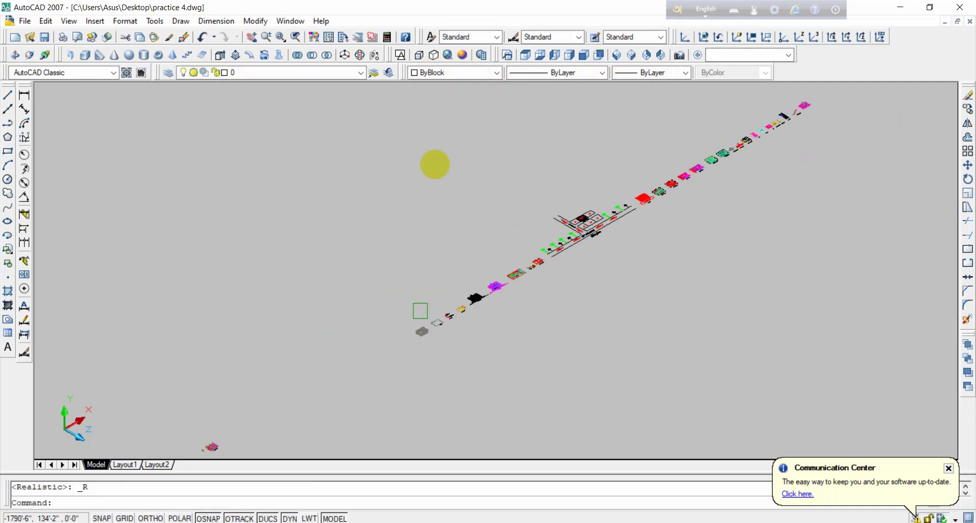
{"action": "middle_click_drag", "start_coordinate": [317, 410], "coordinate": [460, 283]}
{"action": "scroll", "coordinate": [315, 345], "scroll_direction": "up", "scroll_amount": 5}
{"action": "scroll", "coordinate": [620, 256], "scroll_direction": "up", "scroll_amount": 10}
{"action": "middle_click_drag", "start_coordinate": [501, 86], "coordinate": [584, 214]}
{"action": "scroll", "coordinate": [619, 231], "scroll_direction": "down", "scroll_amount": 10}
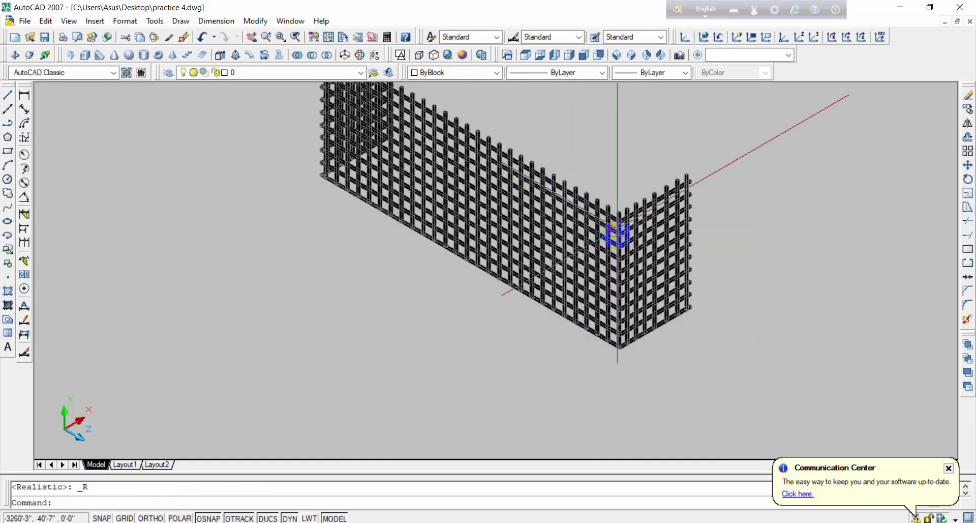
{"action": "scroll", "coordinate": [629, 235], "scroll_direction": "down", "scroll_amount": 4}
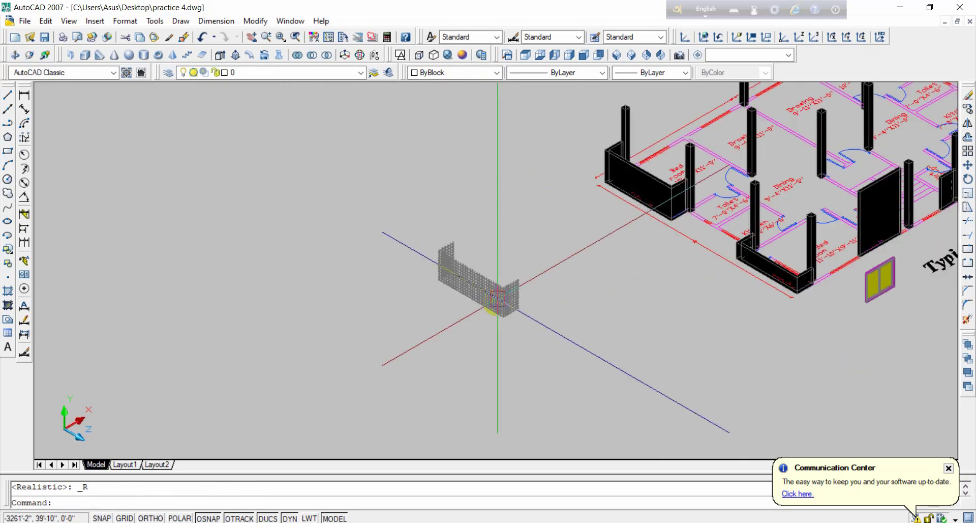
{"action": "scroll", "coordinate": [609, 250], "scroll_direction": "up", "scroll_amount": 10}
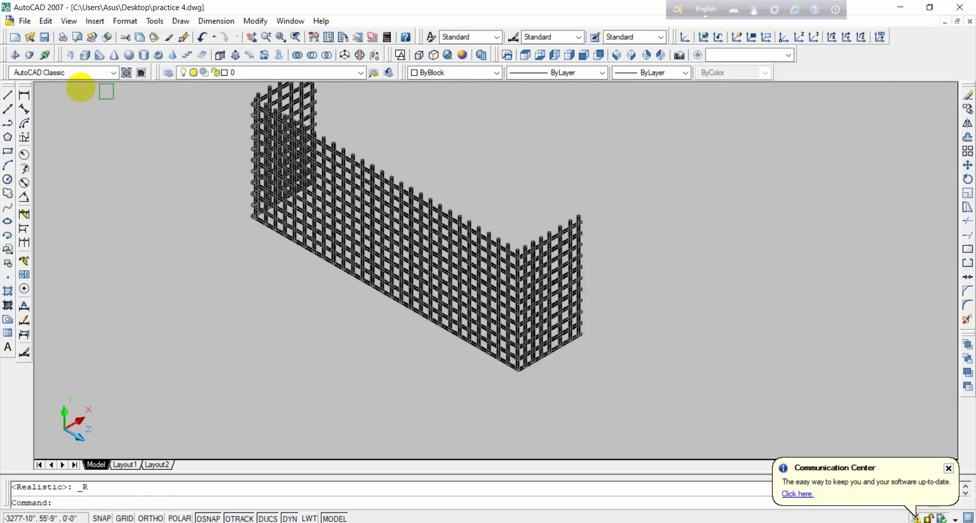
{"action": "left_click", "coordinate": [14, 54]}
{"action": "left_click_drag", "start_coordinate": [131, 145], "coordinate": [148, 240]}
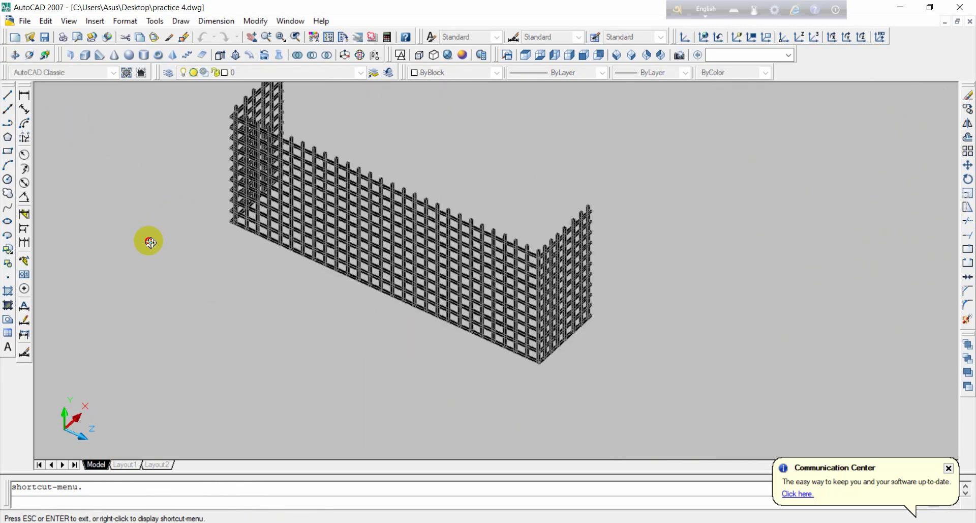
{"action": "key", "text": "Escape"}
Select all posts and rails of the railing and set their colour to Blue.
{"action": "scroll", "coordinate": [331, 270], "scroll_direction": "up", "scroll_amount": 3}
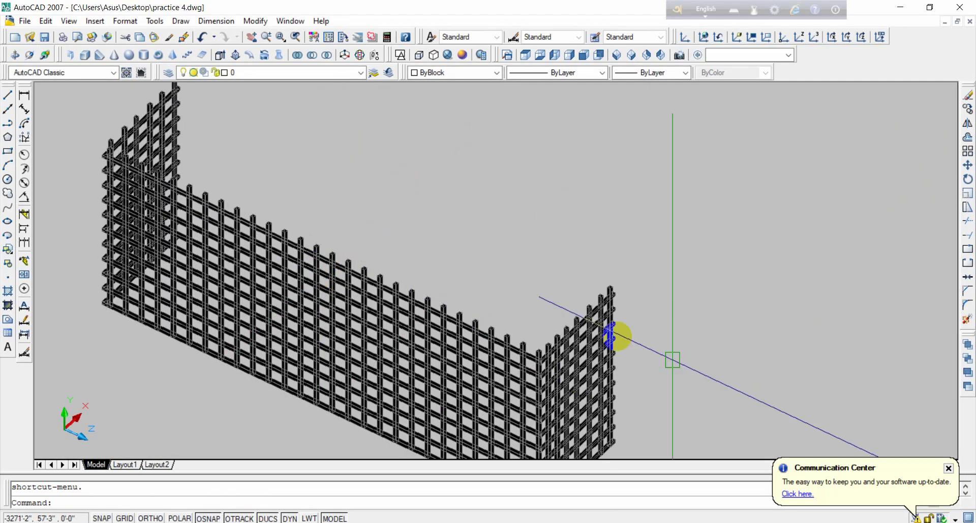
{"action": "middle_click_drag", "start_coordinate": [605, 322], "coordinate": [558, 209]}
{"action": "scroll", "coordinate": [558, 209], "scroll_direction": "down", "scroll_amount": 2}
{"action": "middle_click_drag", "start_coordinate": [588, 285], "coordinate": [646, 371]}
{"action": "left_click", "coordinate": [636, 403]}
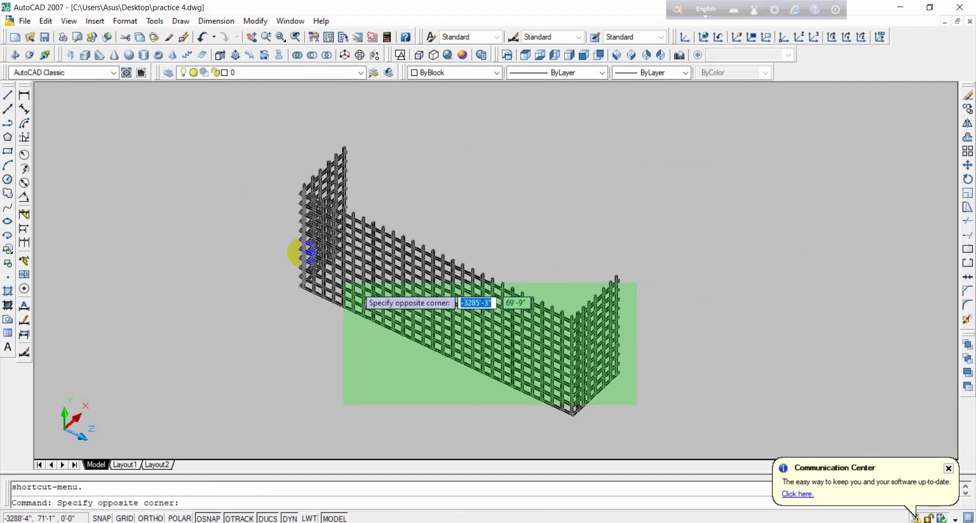
{"action": "left_click", "coordinate": [246, 131]}
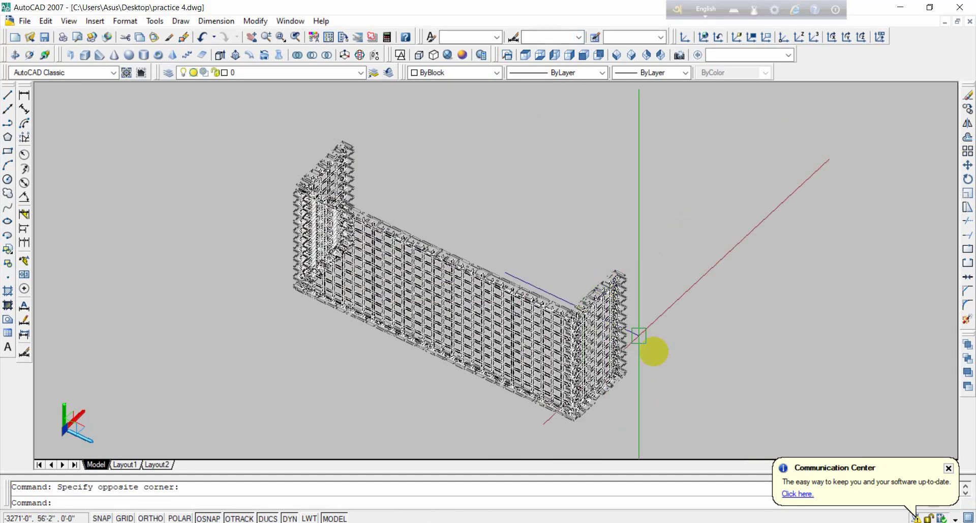
{"action": "left_click", "coordinate": [657, 388]}
{"action": "left_click", "coordinate": [228, 134]}
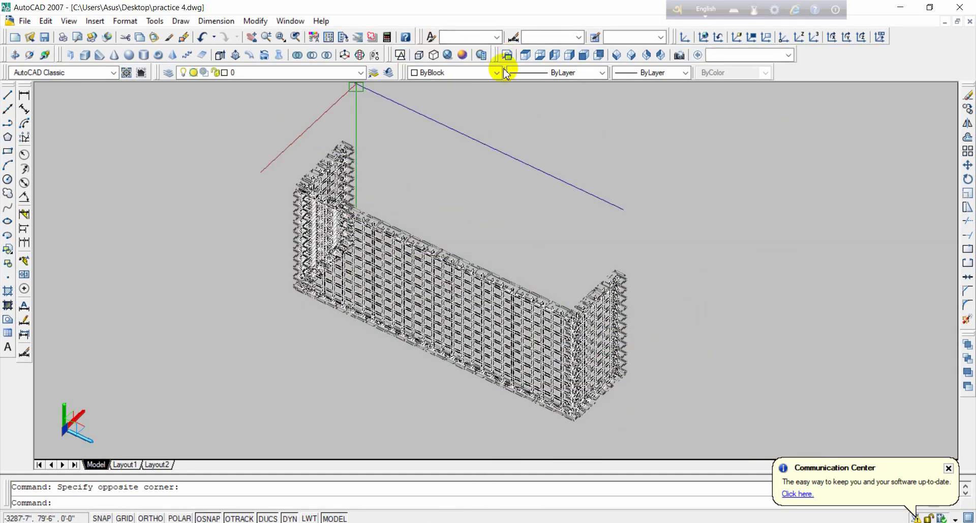
{"action": "left_click", "coordinate": [457, 74]}
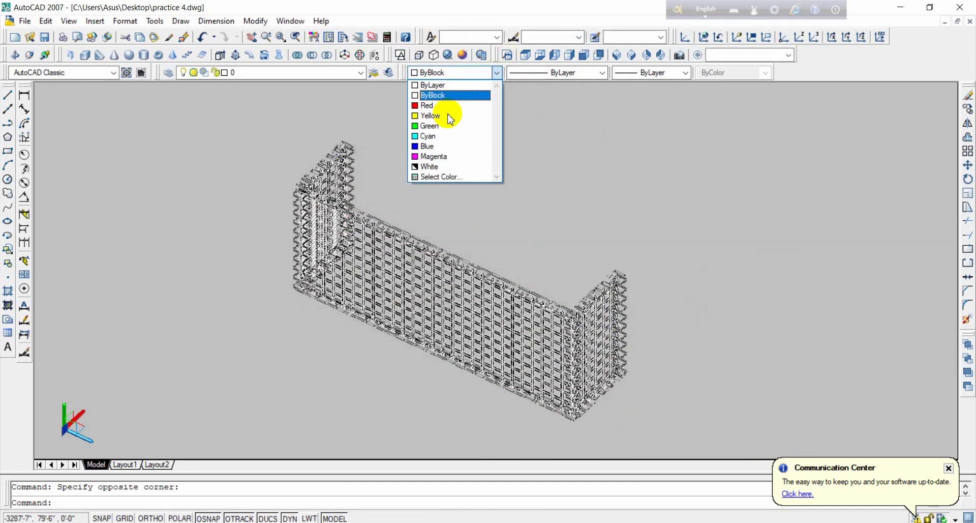
{"action": "left_click", "coordinate": [452, 147]}
{"action": "key", "text": "Escape"}
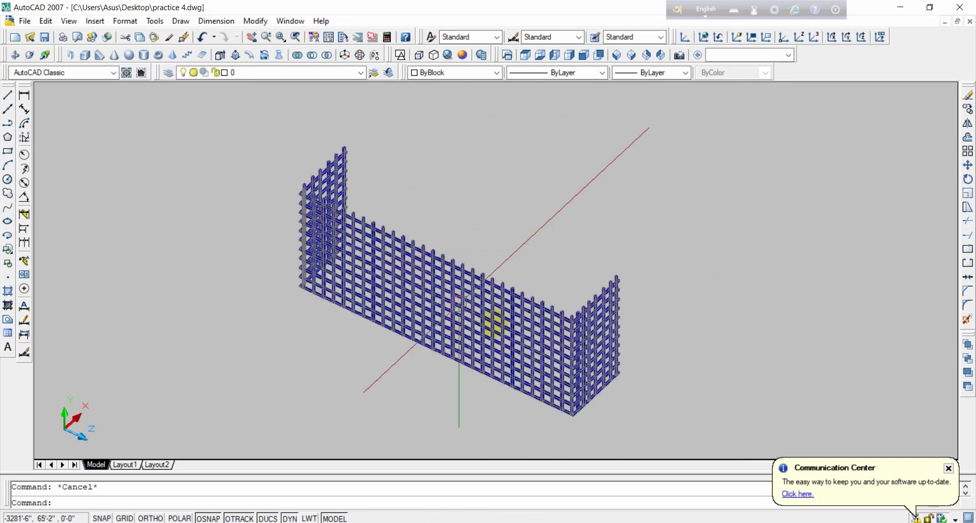
Convert all the railing's posts and rails into a single block named "cor".
{"action": "middle_click_drag", "start_coordinate": [492, 322], "coordinate": [427, 272]}
{"action": "scroll", "coordinate": [435, 283], "scroll_direction": "down", "scroll_amount": 6}
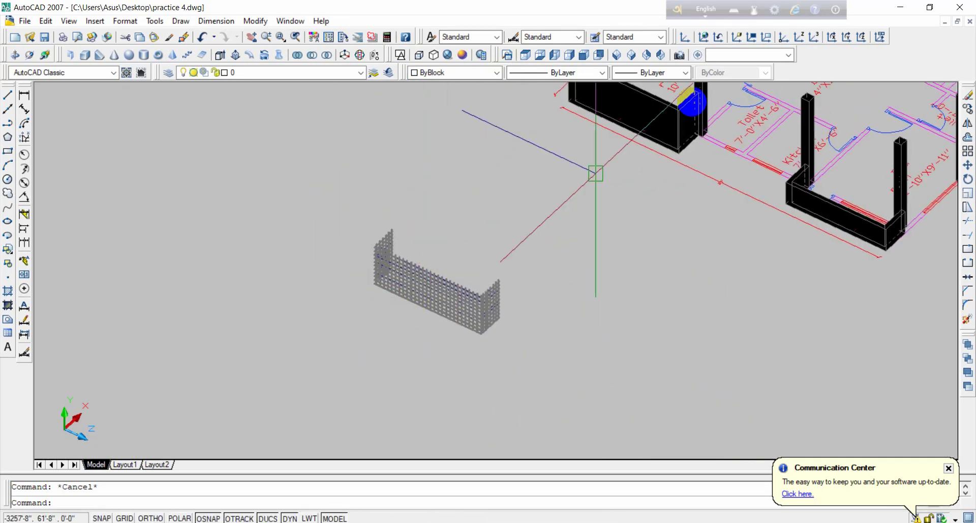
{"action": "middle_click_drag", "start_coordinate": [680, 121], "coordinate": [632, 222]}
{"action": "scroll", "coordinate": [442, 284], "scroll_direction": "up", "scroll_amount": 5}
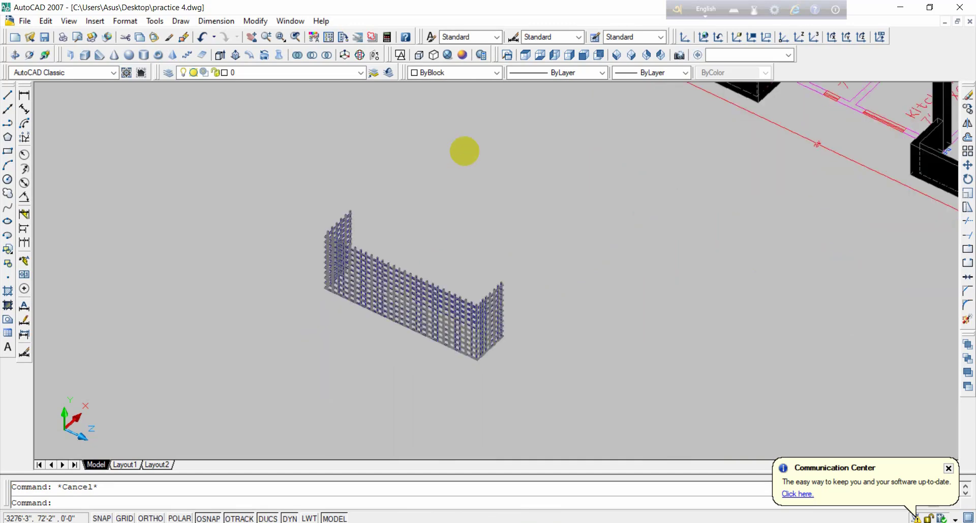
{"action": "middle_click_drag", "start_coordinate": [502, 282], "coordinate": [498, 201]}
{"action": "left_click", "coordinate": [562, 331]}
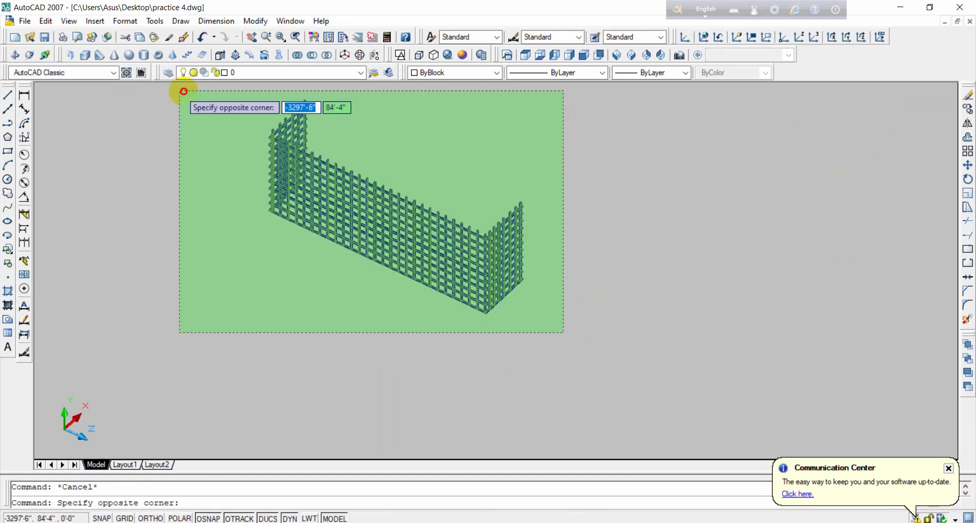
{"action": "left_click", "coordinate": [182, 90]}
{"action": "type", "text": "b"}
{"action": "key", "text": "Return"}
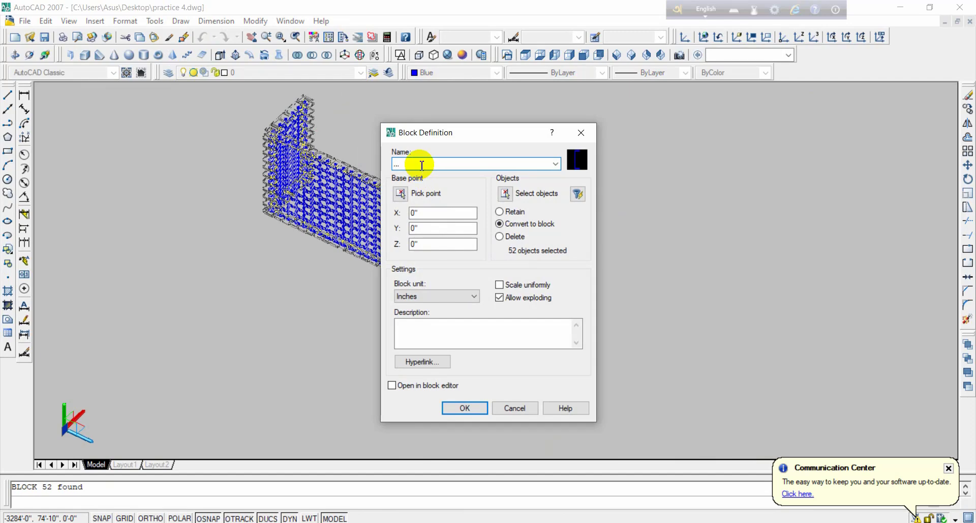
{"action": "key", "text": "Return"}
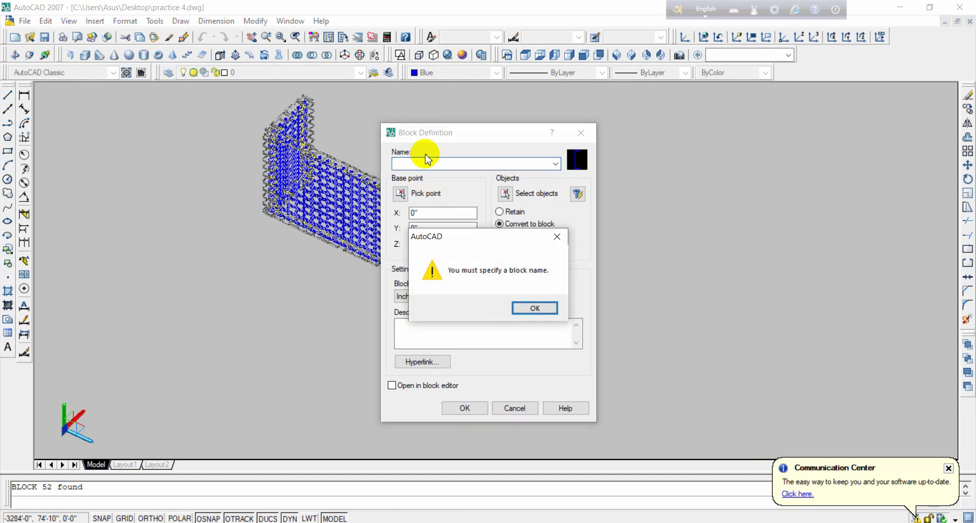
{"action": "left_click", "coordinate": [525, 306]}
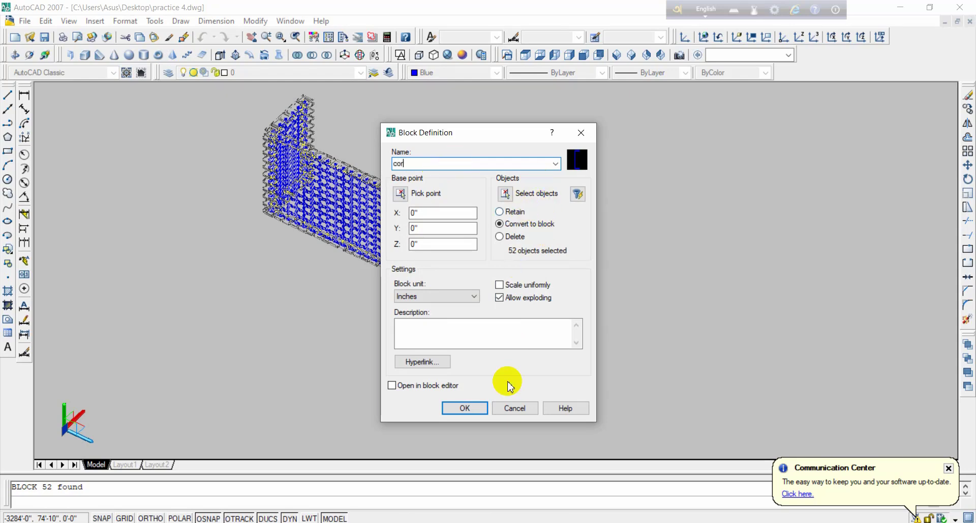
{"action": "left_click", "coordinate": [465, 407]}
Move the railing block from the midpoint of its bottom rail's end to the matching midpoint atop the large corridor's wall.
{"action": "scroll", "coordinate": [480, 249], "scroll_direction": "up", "scroll_amount": 4}
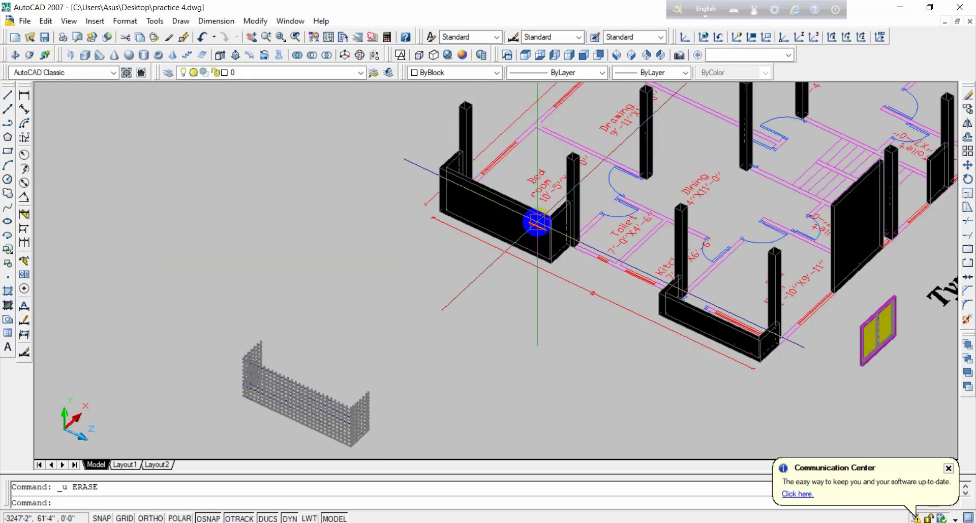
{"action": "scroll", "coordinate": [528, 228], "scroll_direction": "up", "scroll_amount": 3}
{"action": "middle_click_drag", "start_coordinate": [524, 229], "coordinate": [546, 169]}
{"action": "scroll", "coordinate": [546, 170], "scroll_direction": "down", "scroll_amount": 4}
{"action": "scroll", "coordinate": [400, 322], "scroll_direction": "up", "scroll_amount": 6}
{"action": "scroll", "coordinate": [459, 264], "scroll_direction": "down", "scroll_amount": 5}
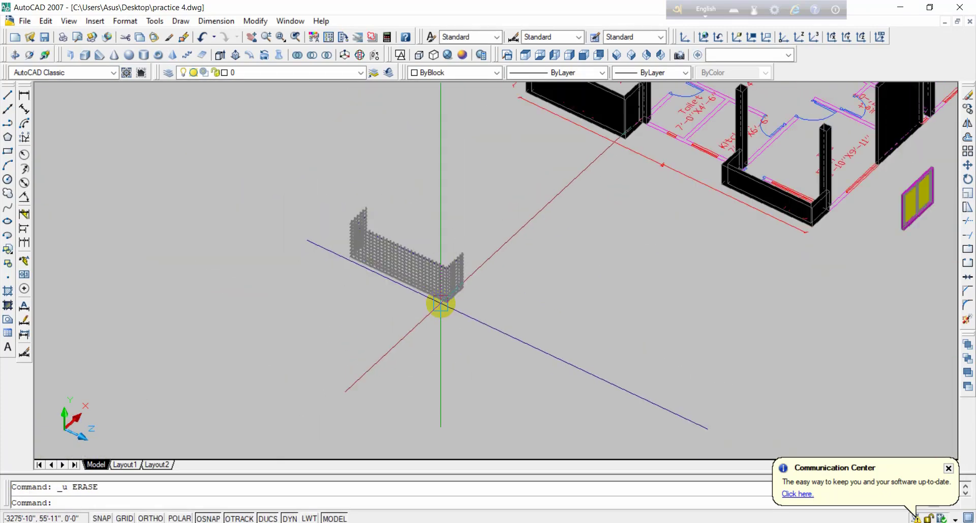
{"action": "scroll", "coordinate": [442, 295], "scroll_direction": "up", "scroll_amount": 6}
{"action": "middle_click_drag", "start_coordinate": [443, 249], "coordinate": [449, 249], "text": "shift"}
{"action": "type", "text": "m"}
{"action": "key", "text": "Return"}
{"action": "scroll", "coordinate": [509, 245], "scroll_direction": "up", "scroll_amount": 6}
{"action": "scroll", "coordinate": [492, 330], "scroll_direction": "up", "scroll_amount": 3}
{"action": "scroll", "coordinate": [413, 278], "scroll_direction": "up", "scroll_amount": 3}
{"action": "scroll", "coordinate": [410, 293], "scroll_direction": "up", "scroll_amount": 2}
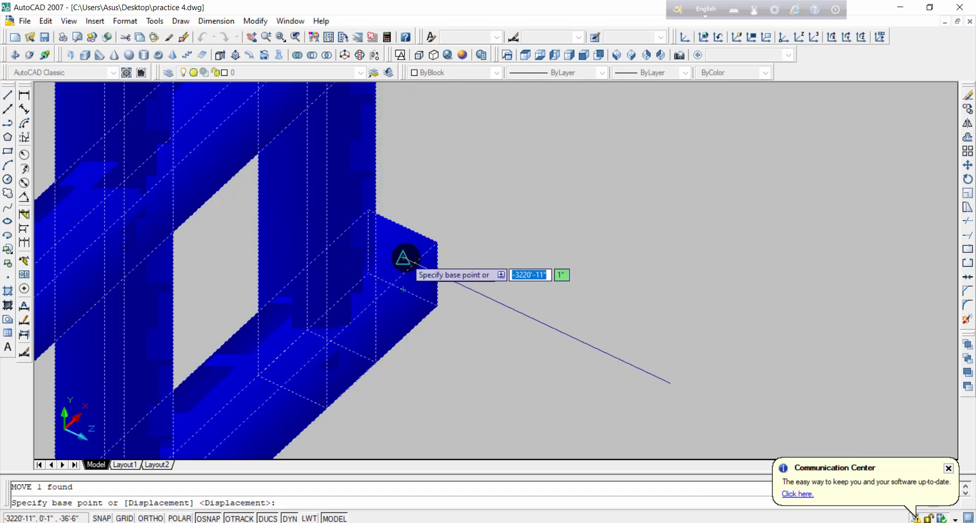
{"action": "left_click", "coordinate": [403, 258]}
{"action": "scroll", "coordinate": [471, 212], "scroll_direction": "down", "scroll_amount": 5}
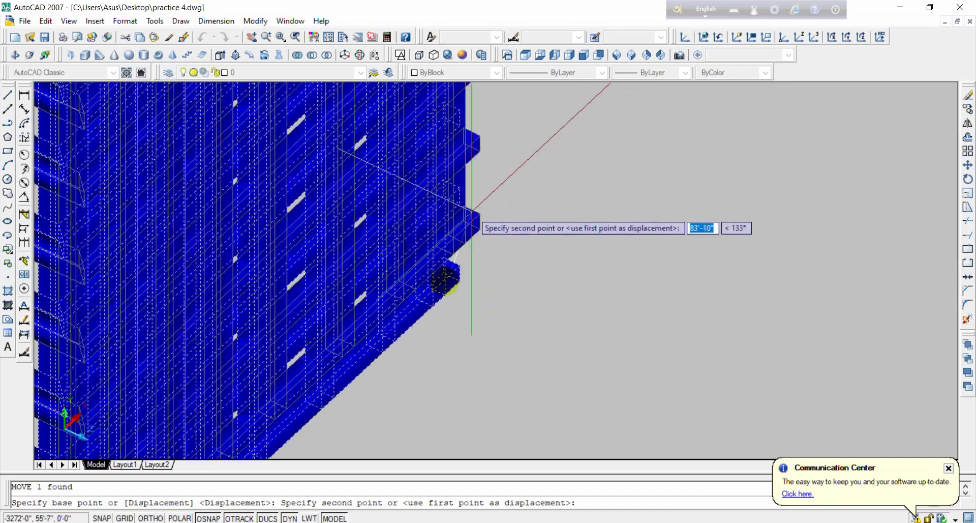
{"action": "scroll", "coordinate": [443, 269], "scroll_direction": "down", "scroll_amount": 8}
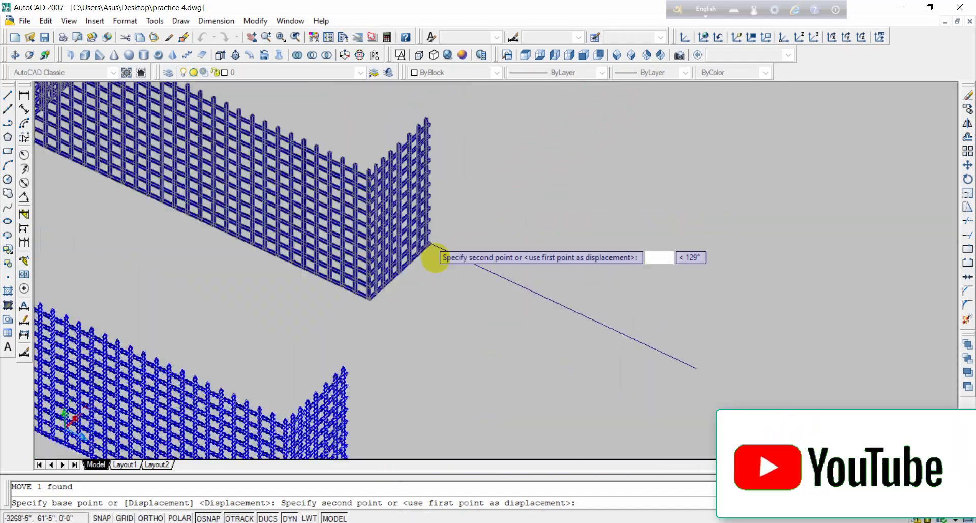
{"action": "scroll", "coordinate": [557, 238], "scroll_direction": "up", "scroll_amount": 10}
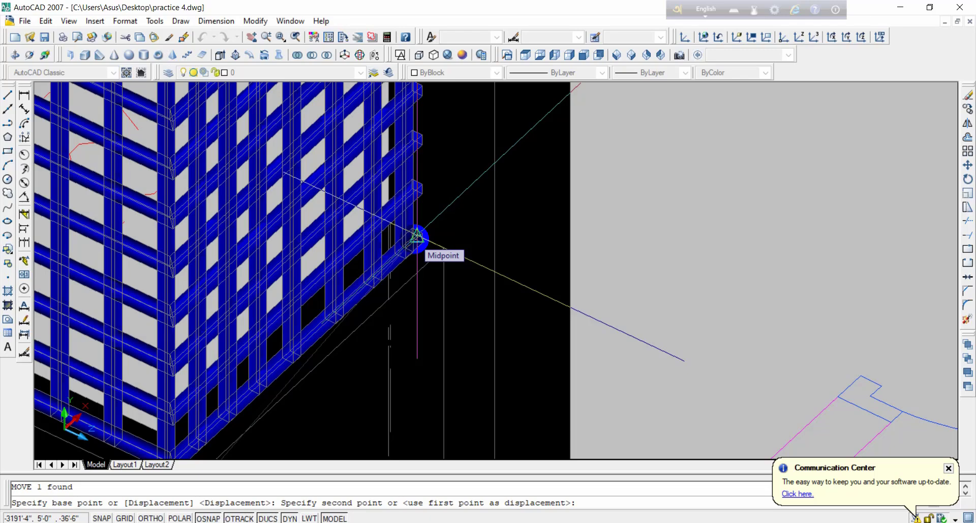
{"action": "left_click", "coordinate": [416, 236]}
Inspect the placed railing on the corridor wall from several angles and save the drawing.
{"action": "scroll", "coordinate": [416, 239], "scroll_direction": "down", "scroll_amount": 6}
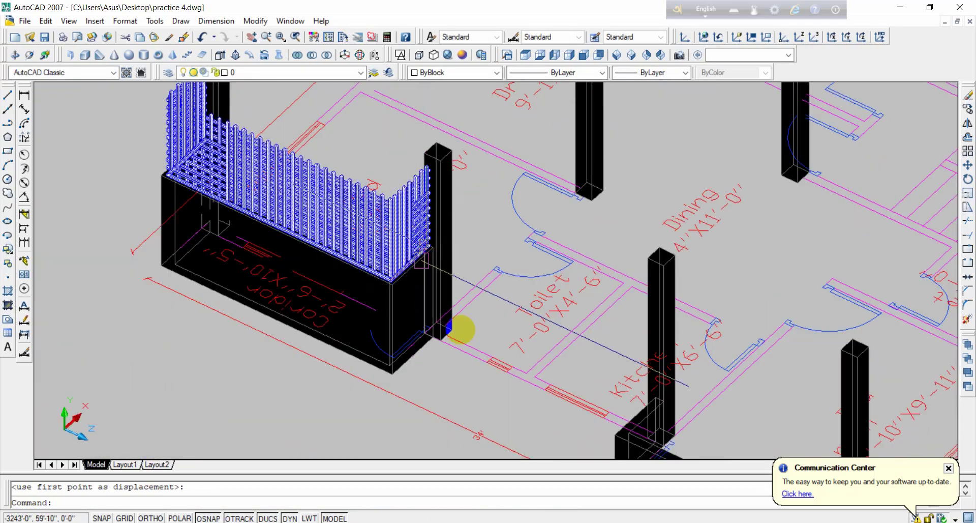
{"action": "left_click", "coordinate": [22, 57]}
{"action": "left_click_drag", "start_coordinate": [147, 139], "coordinate": [337, 231]}
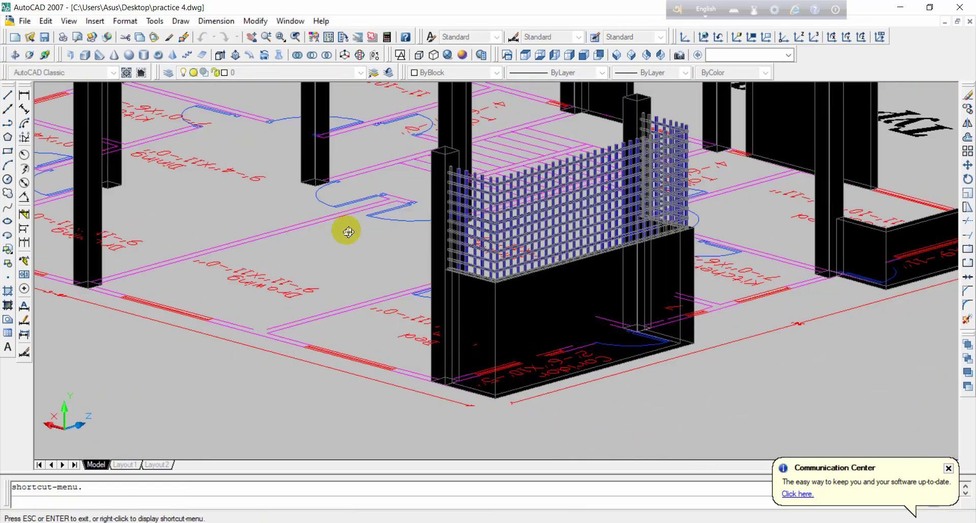
{"action": "left_click_drag", "start_coordinate": [425, 236], "coordinate": [530, 324]}
{"action": "middle_click_drag", "start_coordinate": [619, 346], "coordinate": [299, 313]}
{"action": "left_click_drag", "start_coordinate": [298, 314], "coordinate": [260, 275]}
{"action": "key", "text": "Escape"}
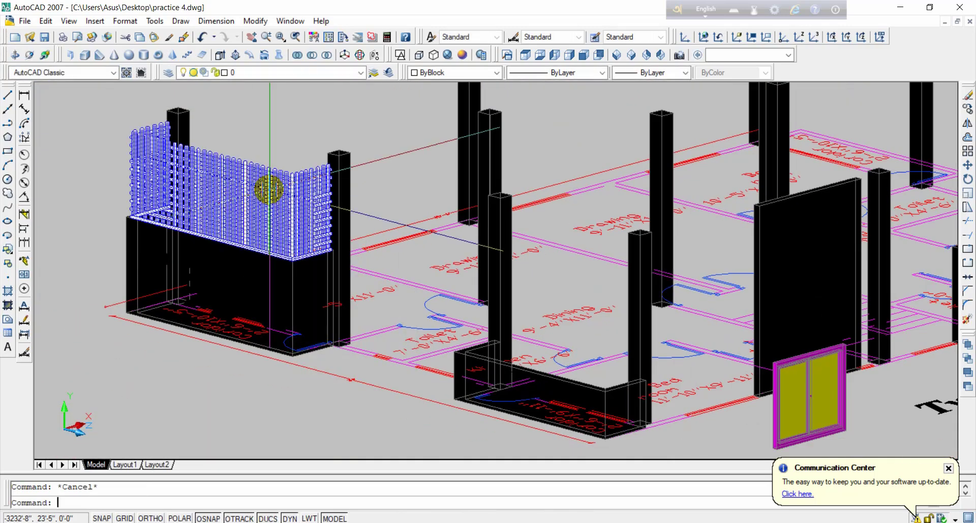
{"action": "key", "text": "ctrl+s"}
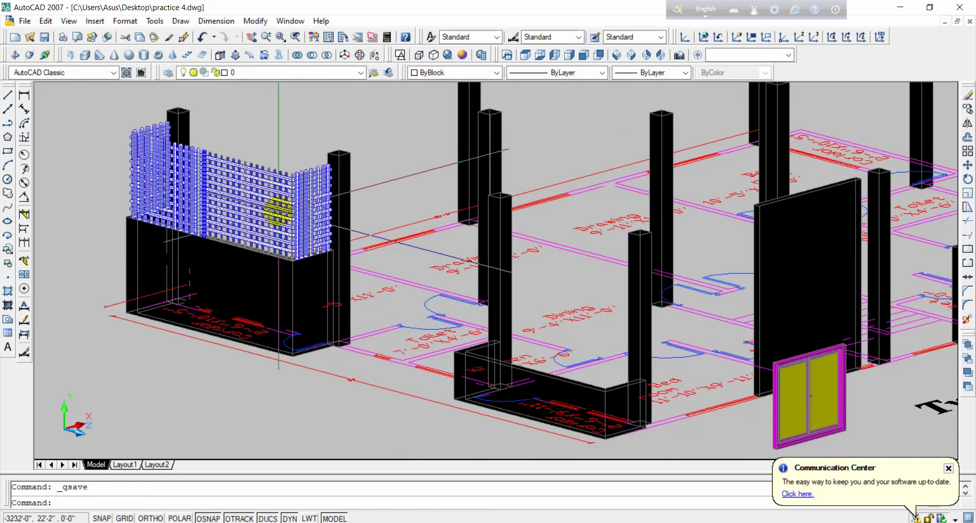